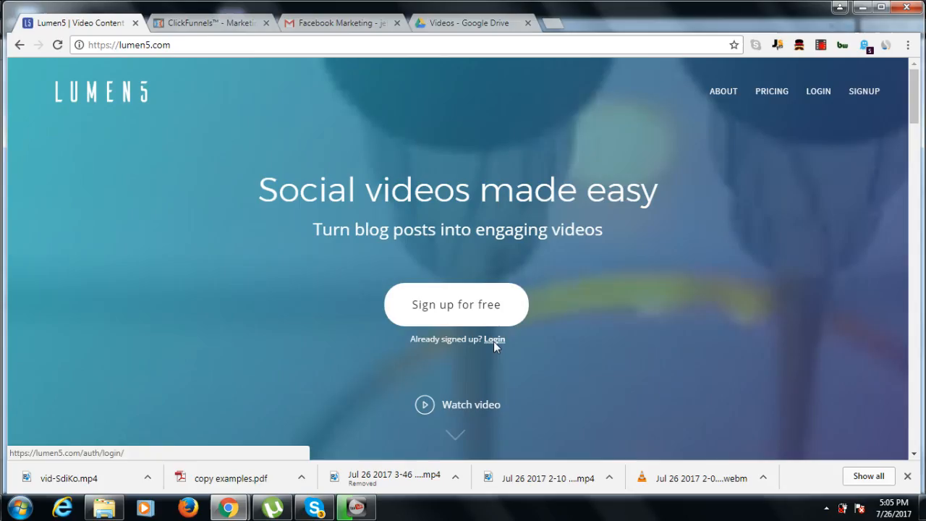
- Log in to the existing Lumen5 account and start creating a new video from an article link
left_click(495, 343)
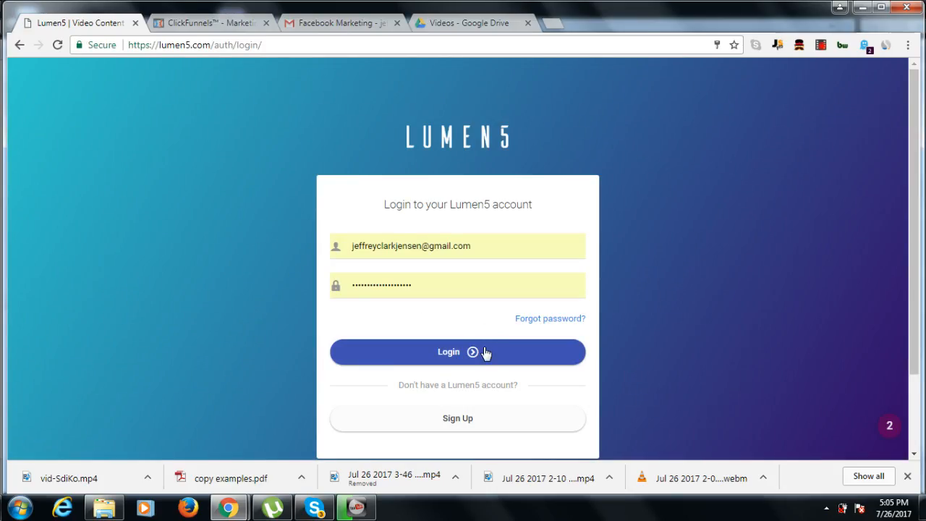
left_click(474, 352)
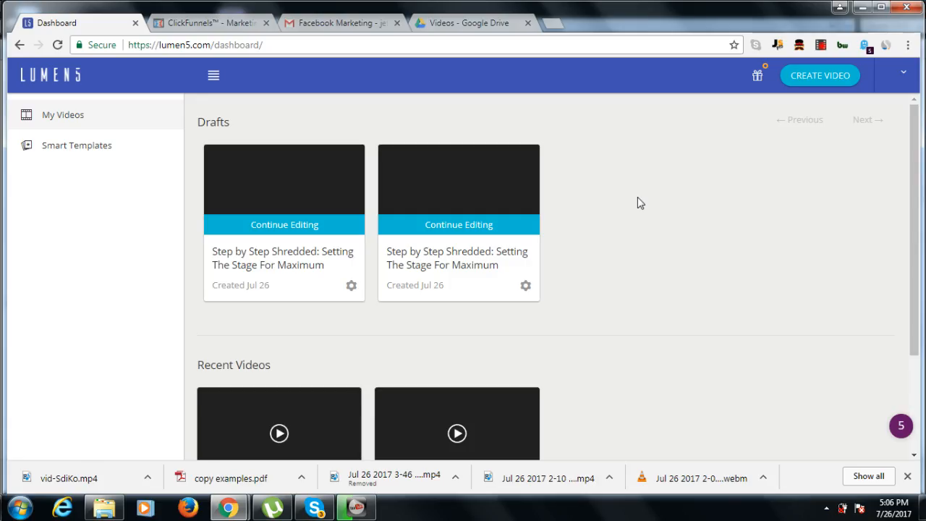
left_click(803, 77)
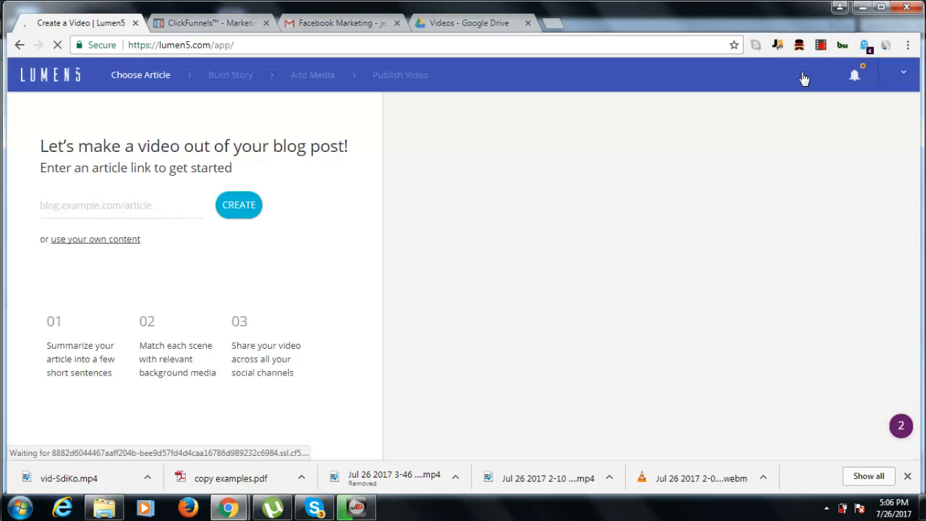
left_click(92, 206)
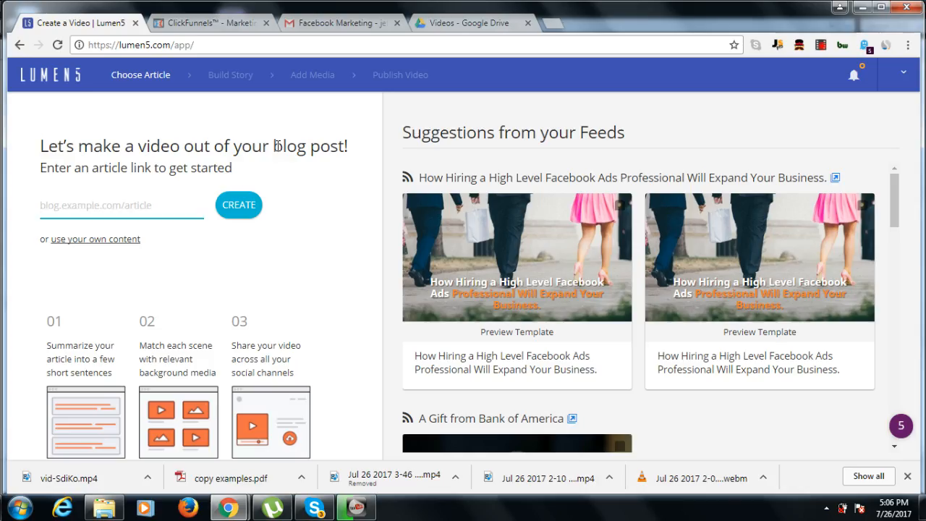
- Search the web in a new tab for "mike rashid blog" and open the blog on mikerashid.com
left_click(552, 27)
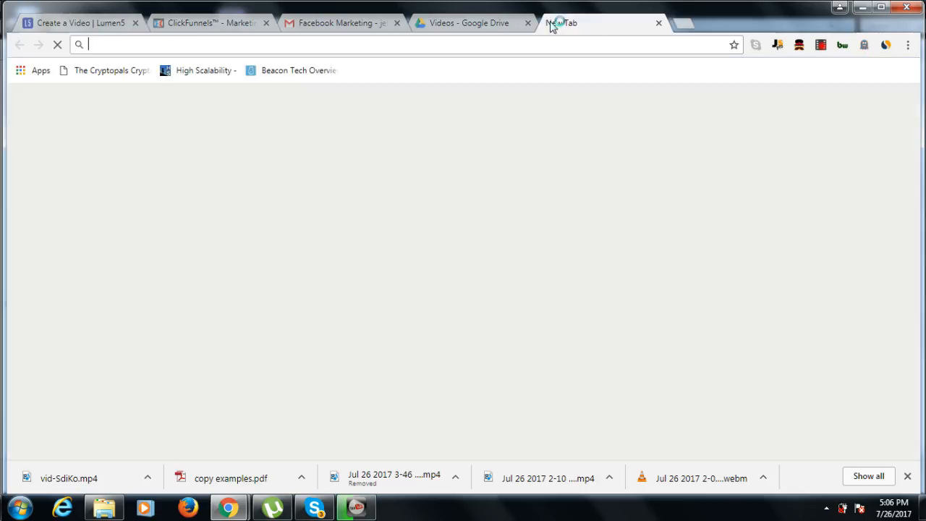
type("mik")
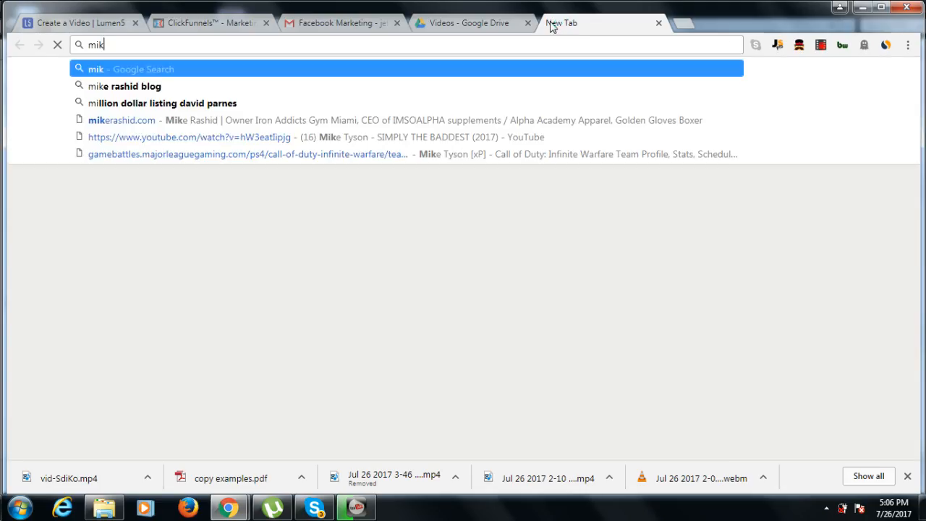
type("e rashid blog")
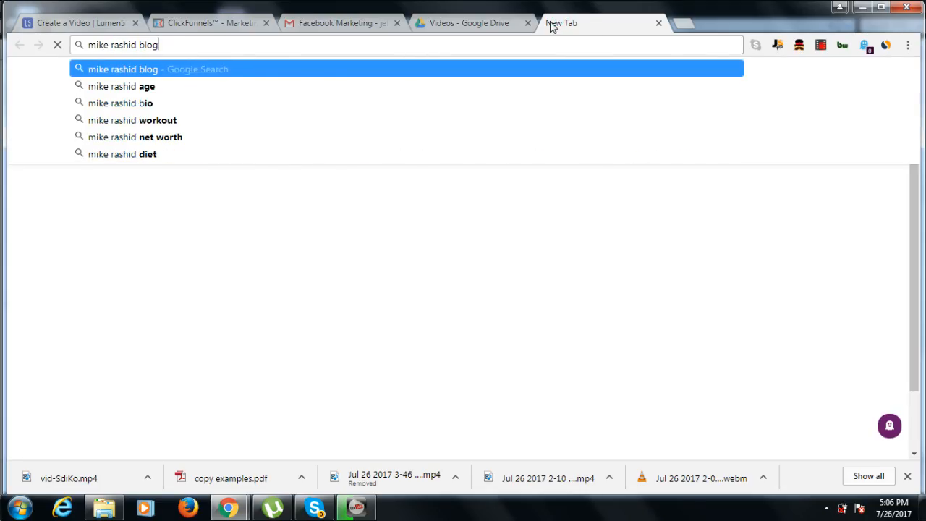
key("Return")
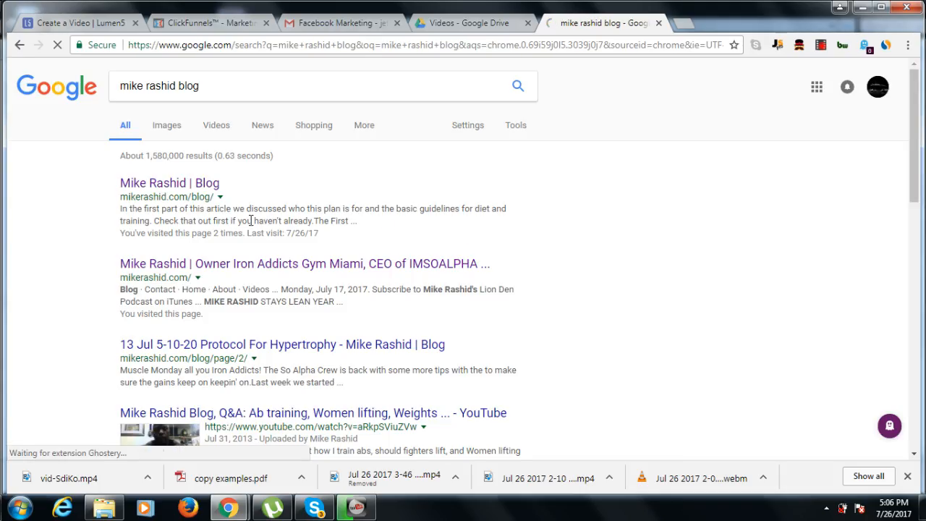
left_click(192, 185)
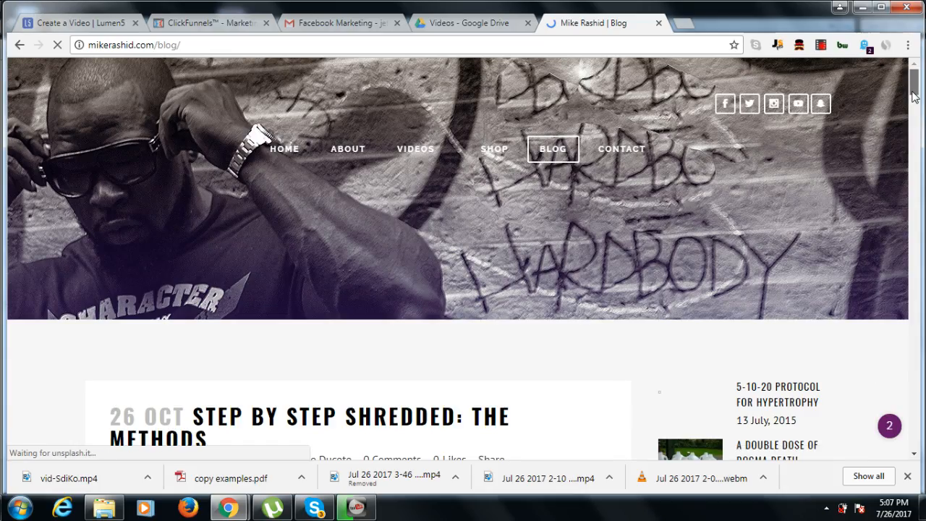
- Open the article "Step by Step Shredded: Setting the Stage for Maximum Leanness" and copy its web address
scroll(914, 97, "down", 6)
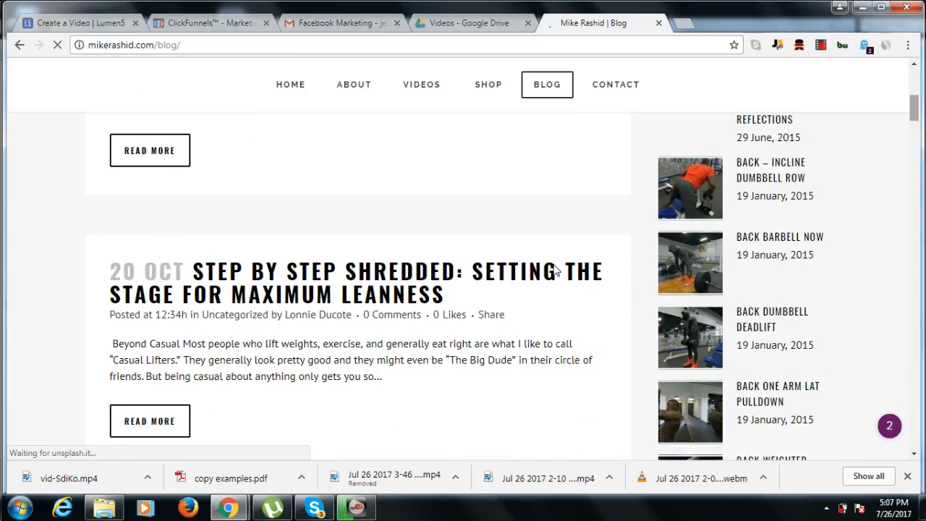
left_click(163, 425)
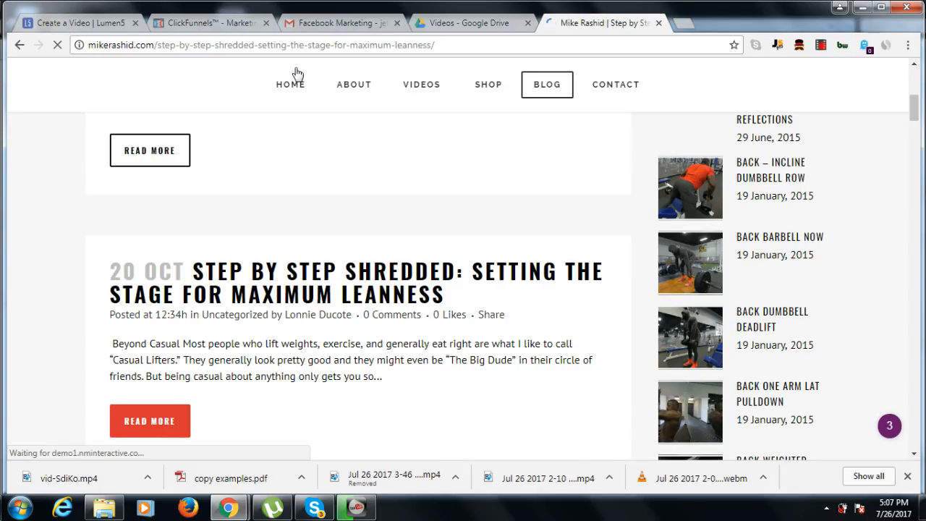
right_click(290, 44)
left_click(319, 94)
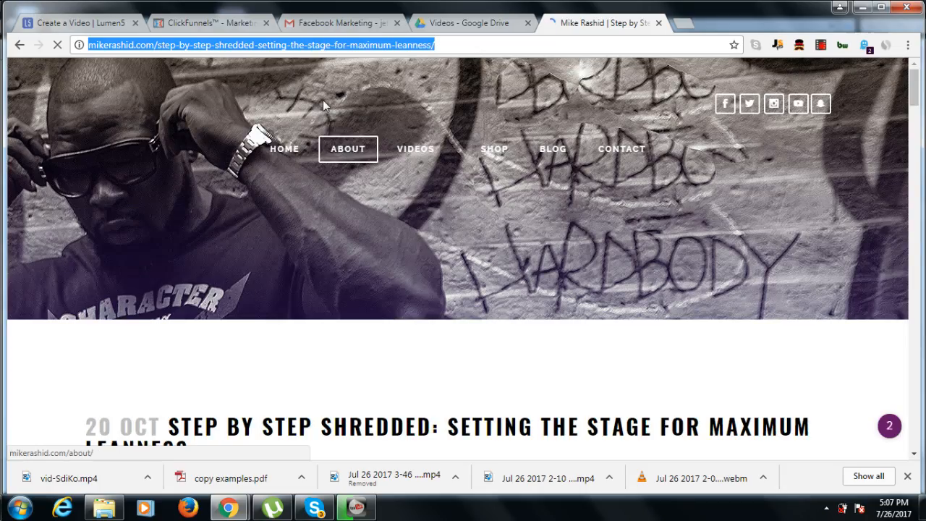
- Create the video in Lumen5 from the copied article link and add the "Most people who lift weights" paragraph to the storyboard
left_click(68, 23)
right_click(133, 205)
left_click(182, 299)
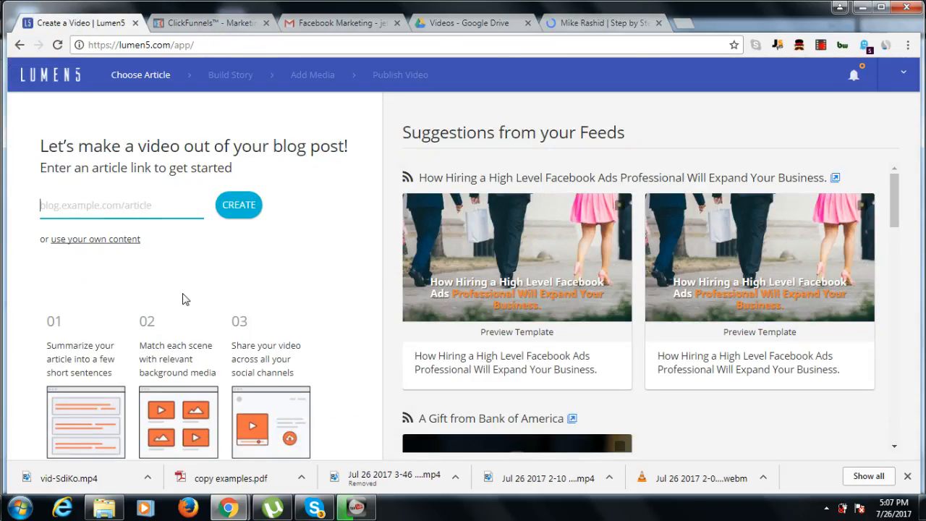
left_click(240, 206)
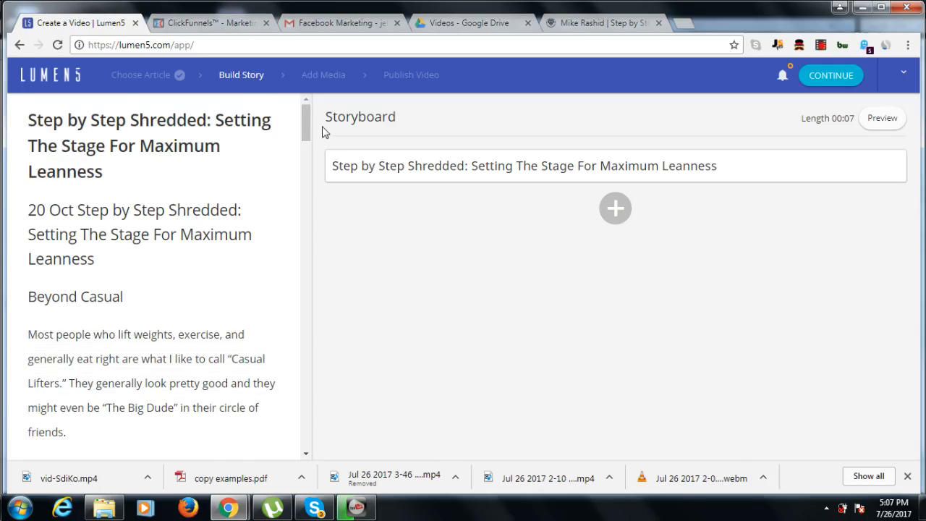
left_click(103, 382)
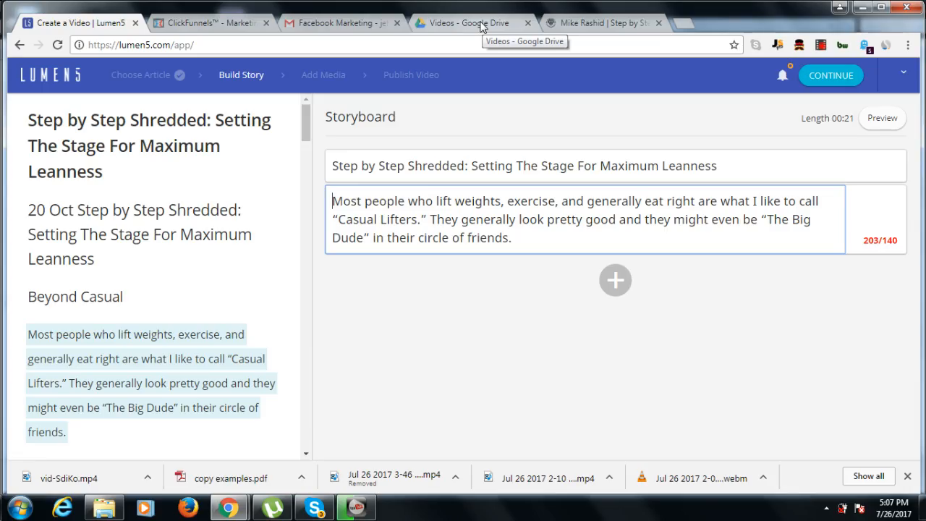
- Switch to Google Drive and open copy examples.pdf from the Slides folder inside THE AD
left_click(481, 25)
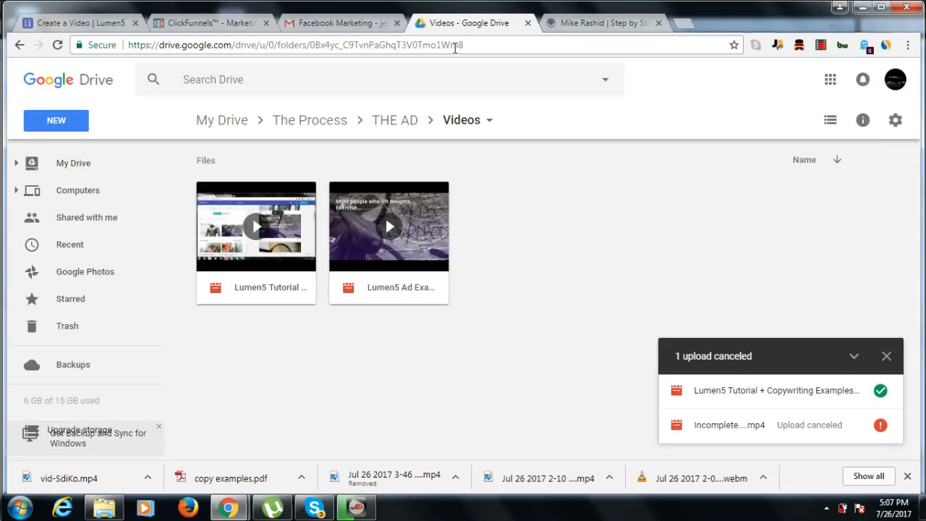
left_click(391, 124)
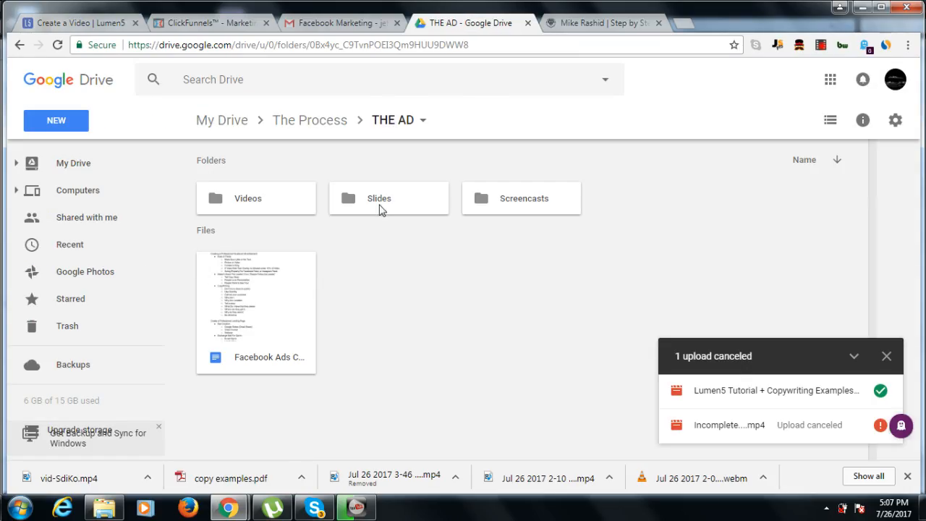
left_click(379, 206)
double_click(379, 206)
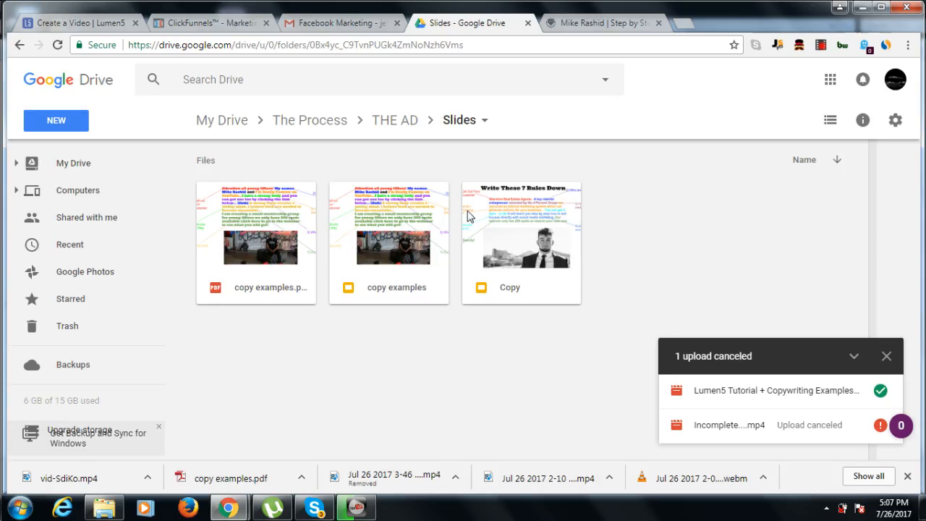
left_click(241, 239)
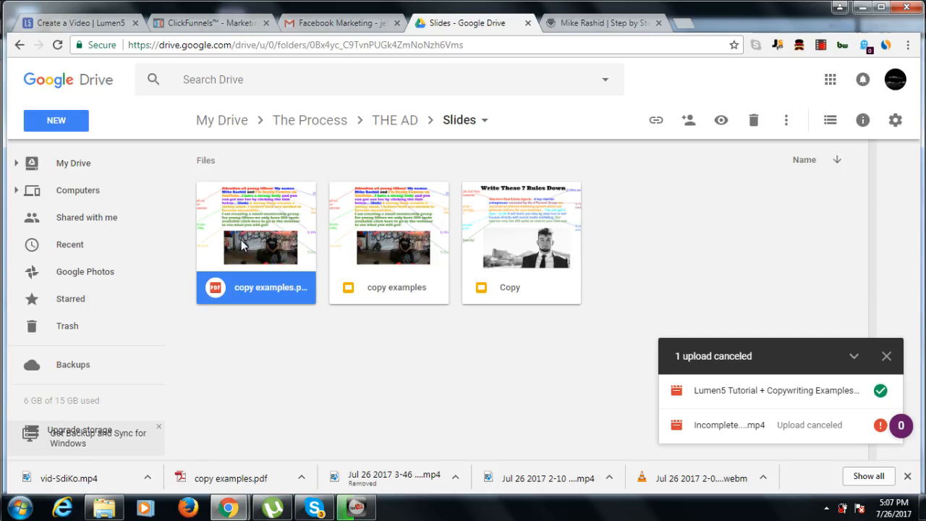
double_click(241, 239)
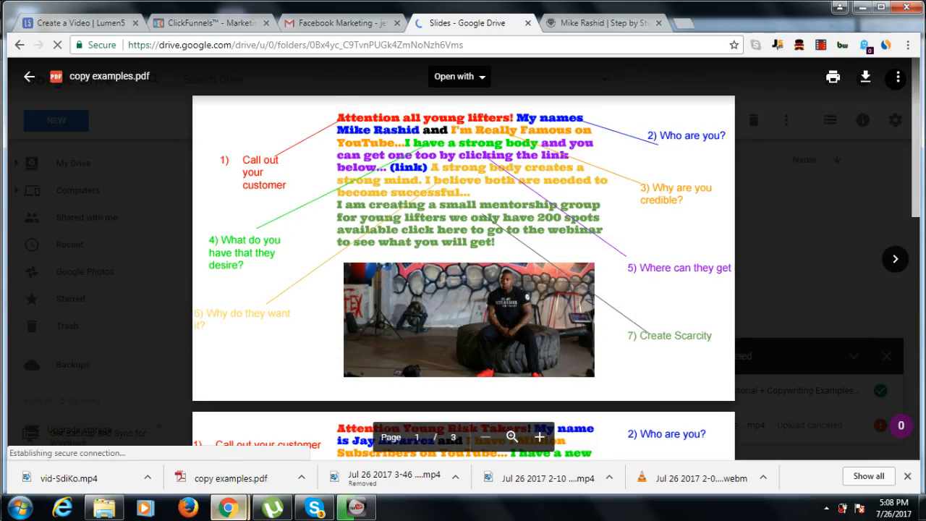
- Open the downloaded copy examples.pdf in the browser, then return to the Lumen5 storyboard
left_click(214, 482)
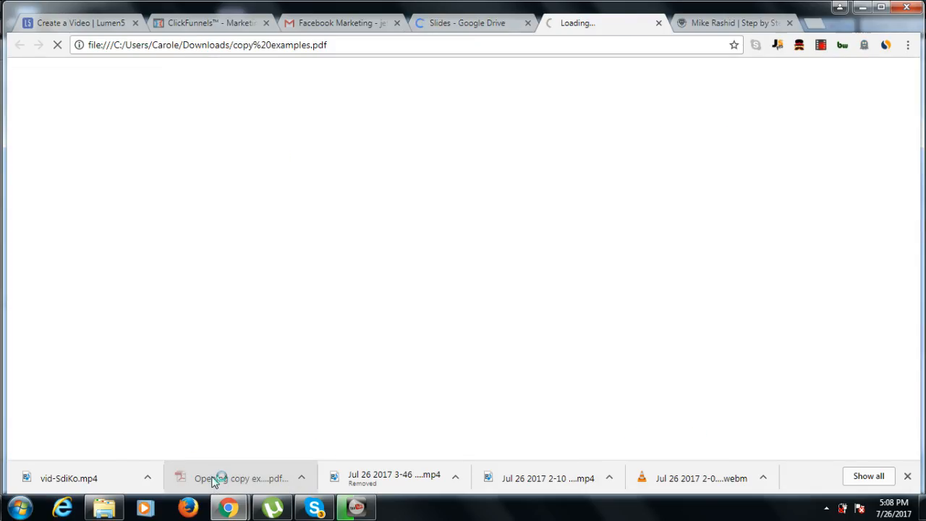
left_click(74, 24)
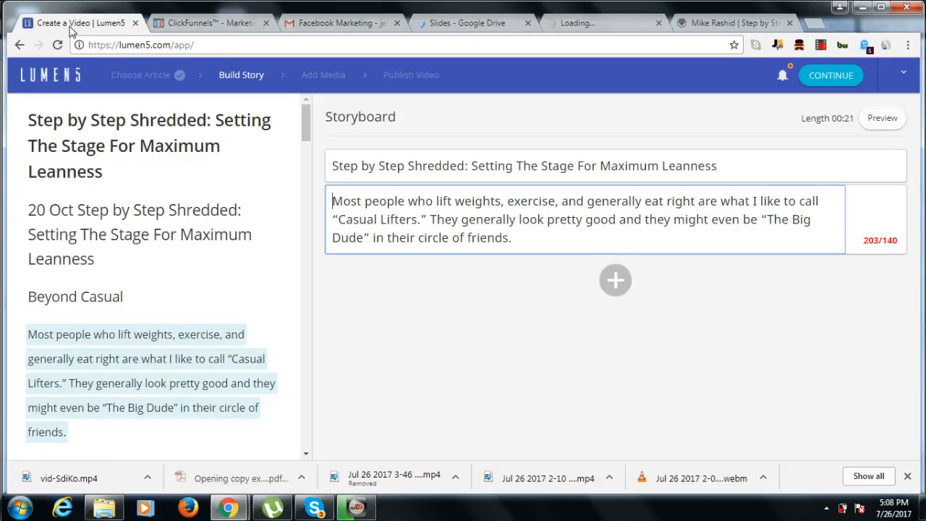
left_click(597, 25)
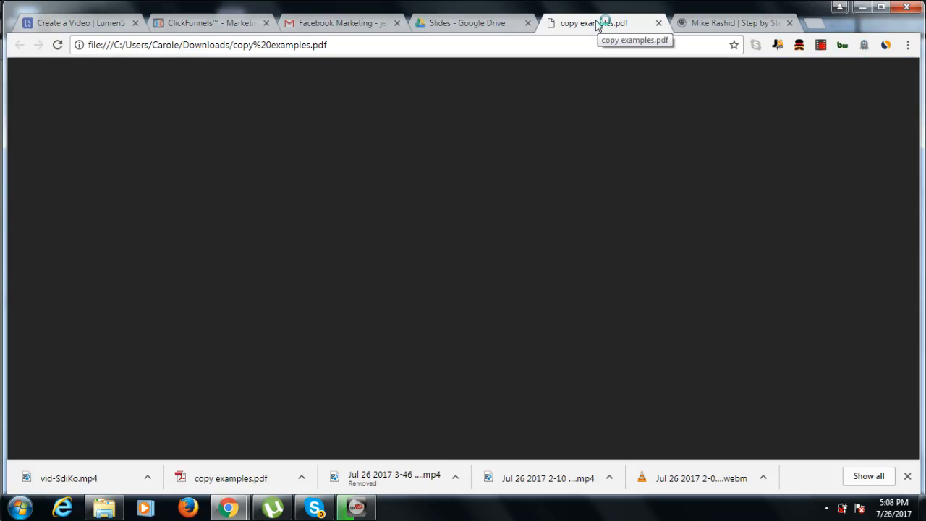
left_click(80, 24)
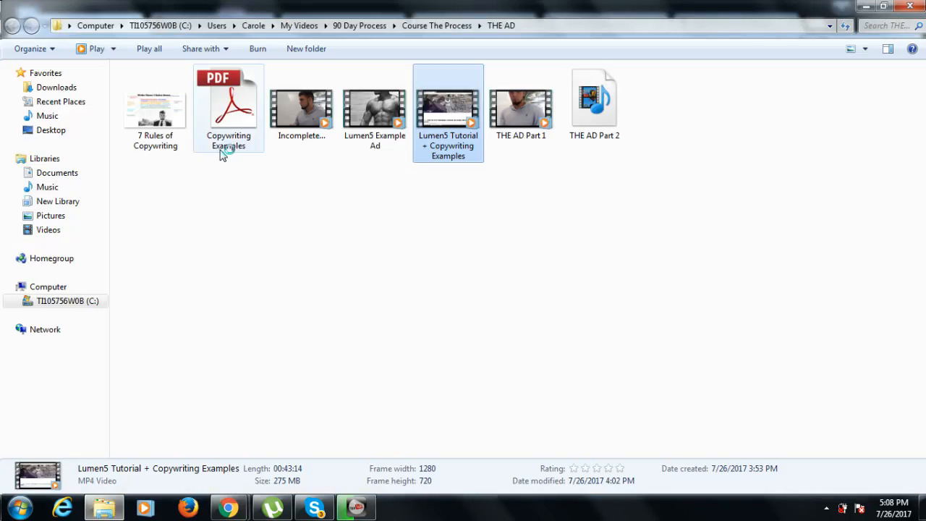
- Open the 7 Rules of Copywriting image from the local THE AD folder in Windows Photo Viewer
left_click(161, 124)
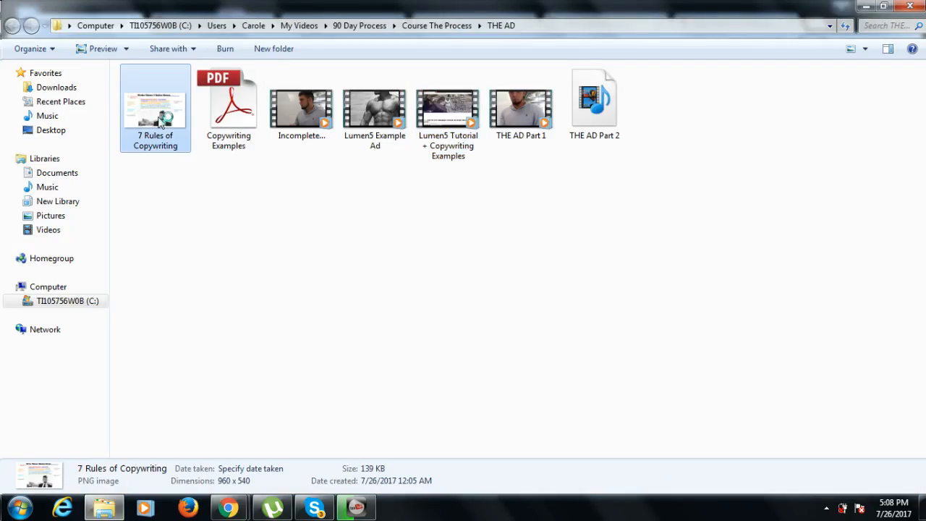
key("Return")
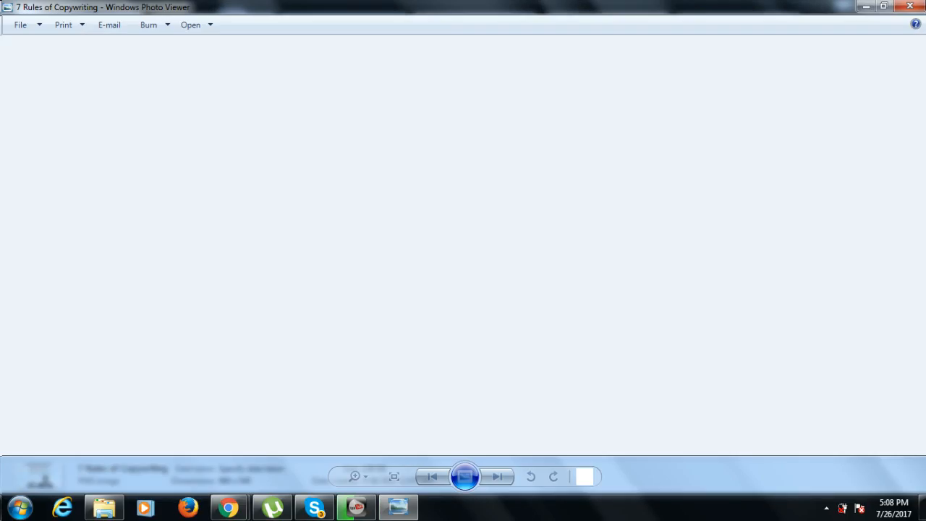
mouse_move(102, 512)
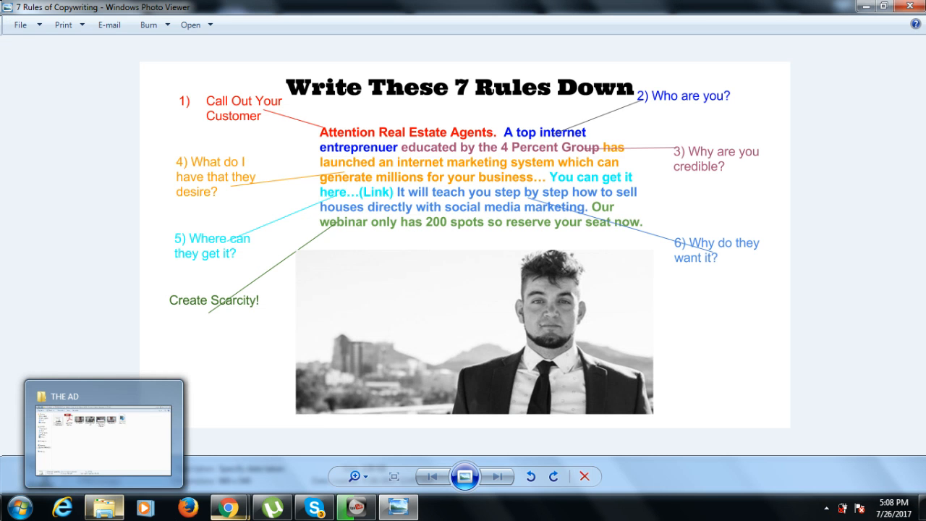
mouse_move(228, 506)
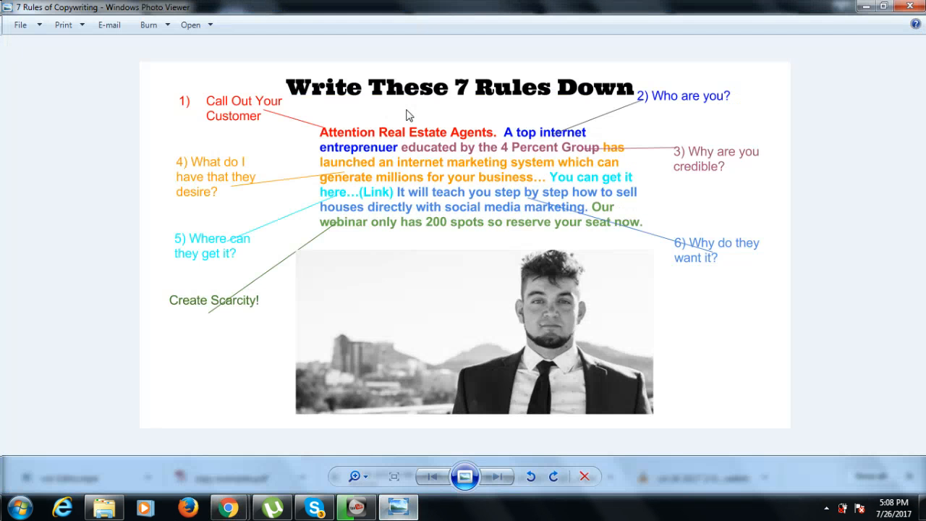
- Shrink the 7 Rules of Copywriting image window, widen it for legibility and reposition it over the Lumen5 storyboard
left_click(883, 5)
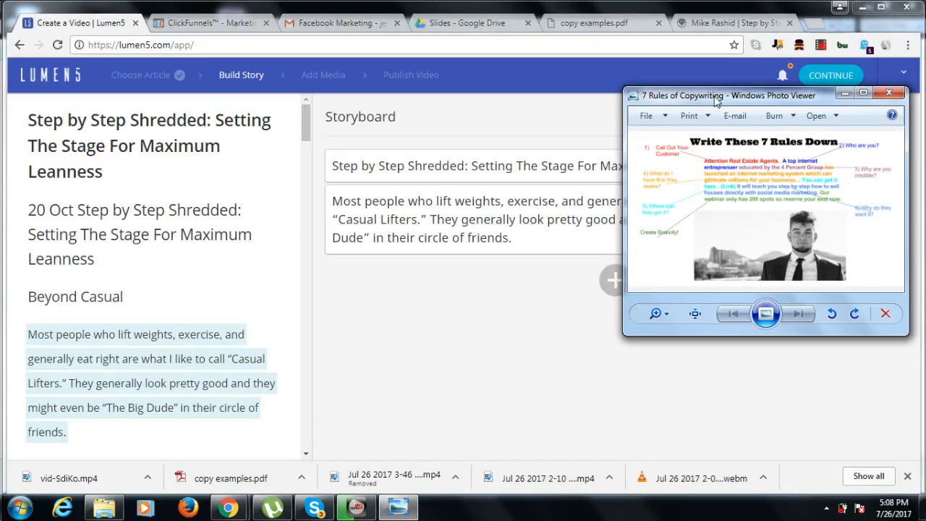
left_click_drag(715, 102, 190, 27)
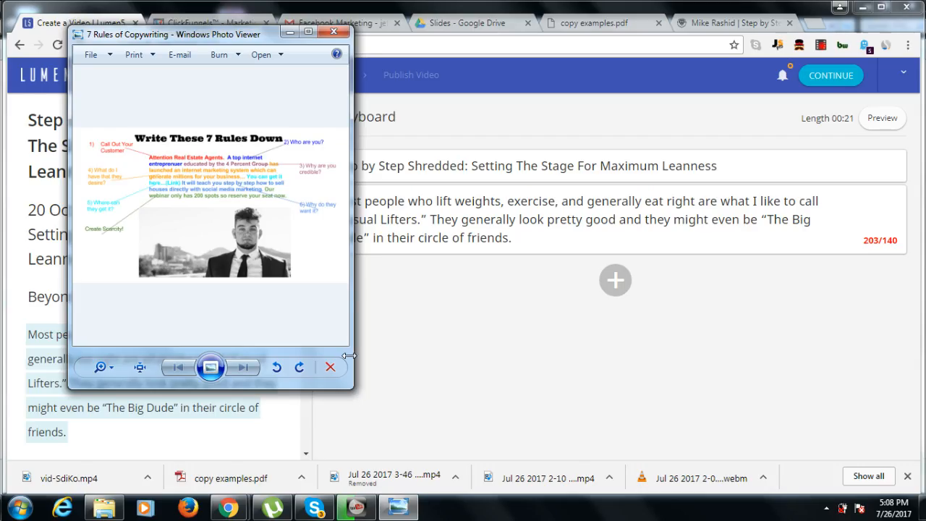
left_click_drag(348, 350, 493, 334)
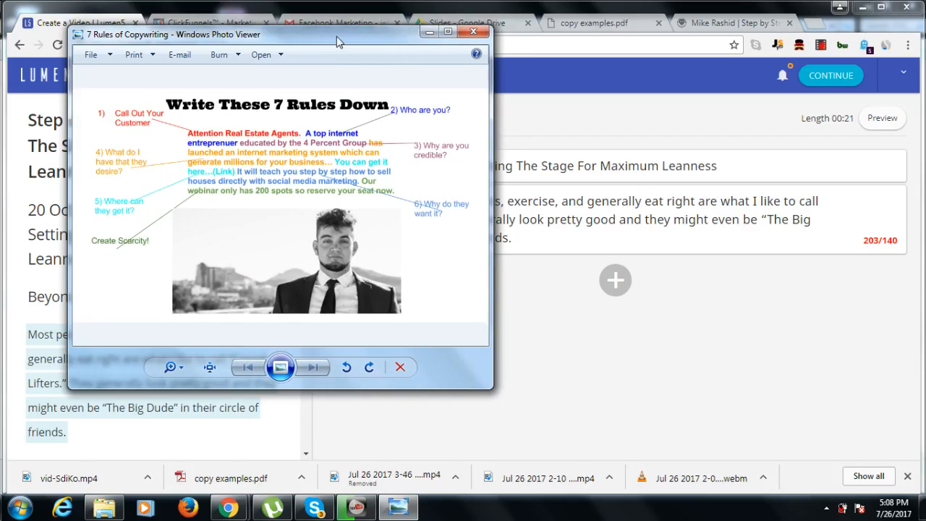
left_click_drag(336, 36, 624, 84)
- Delete the sentence starting "They generally look pretty good" from the storyboard's second text block, keeping the text through "Casual Lifters."
left_click(302, 125)
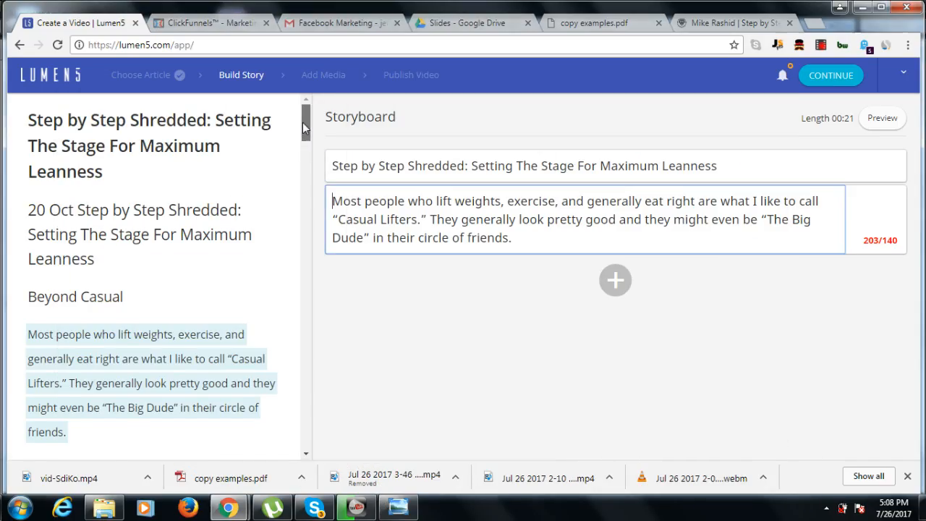
scroll(150, 269, "down", 2)
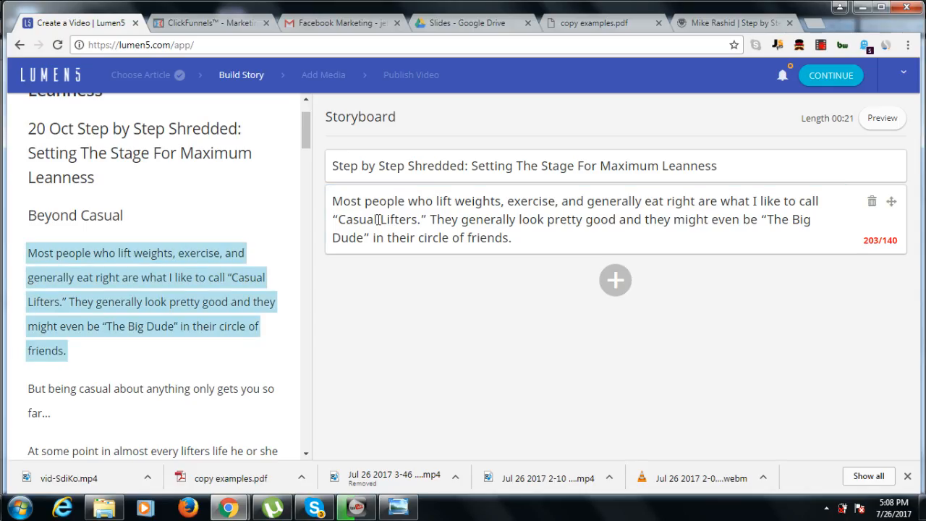
left_click_drag(431, 225, 512, 240)
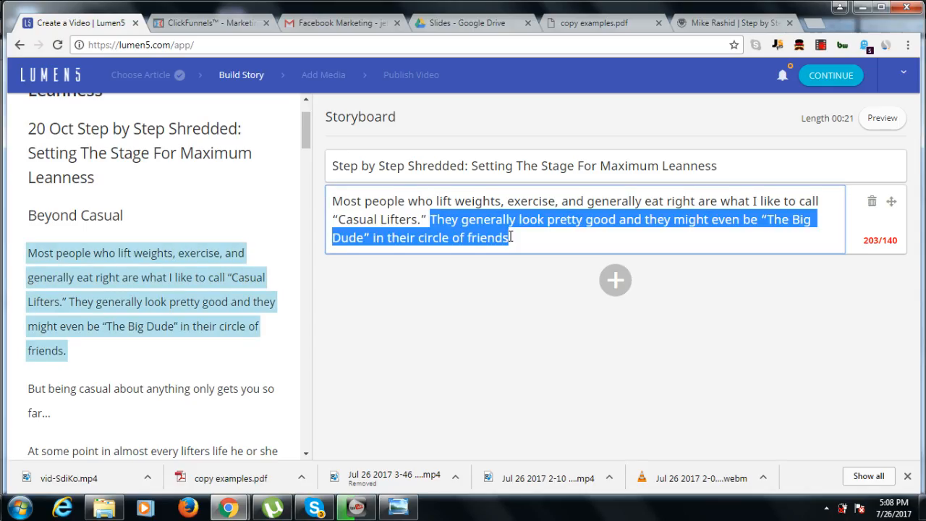
key("BackSpace")
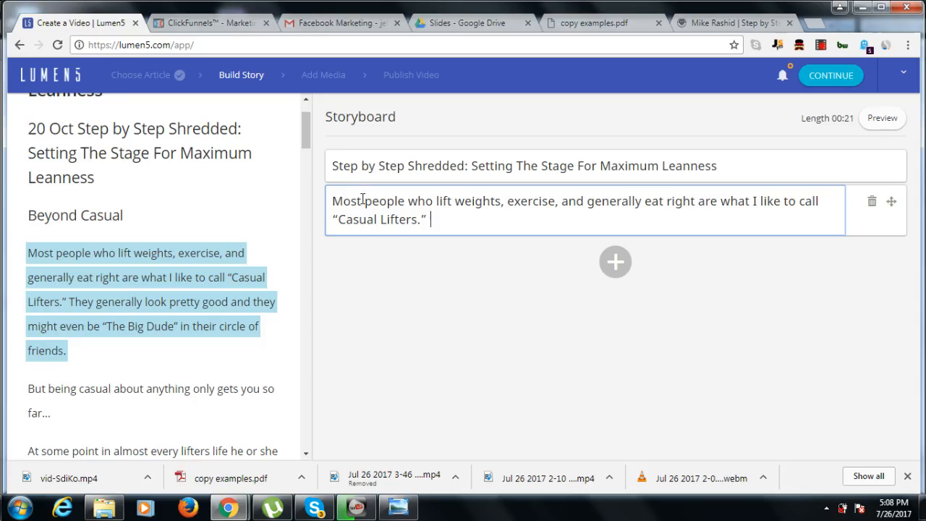
- Consult the 7 Rules of Copywriting image and add the article's paragraph starting "The following strategy has been used successfully" to the storyboard
left_click_drag(338, 219, 417, 225)
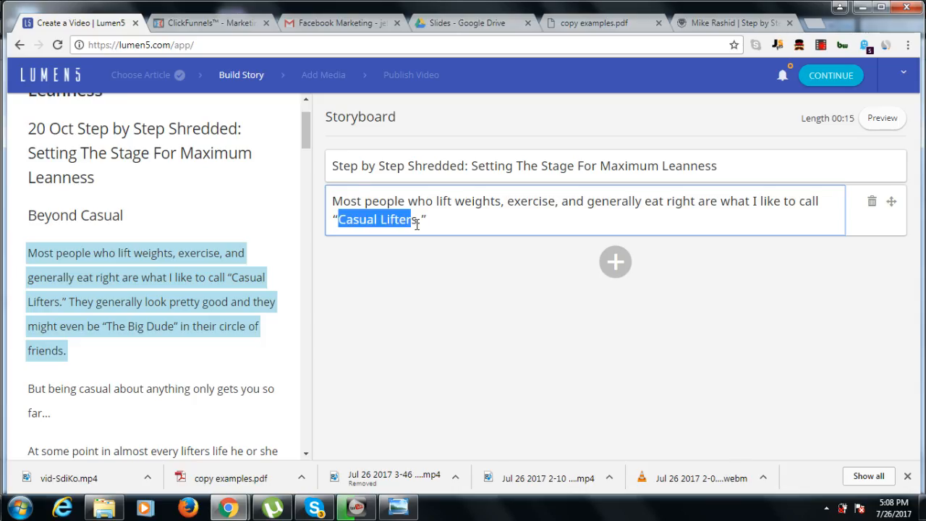
left_click(469, 229)
left_click(398, 507)
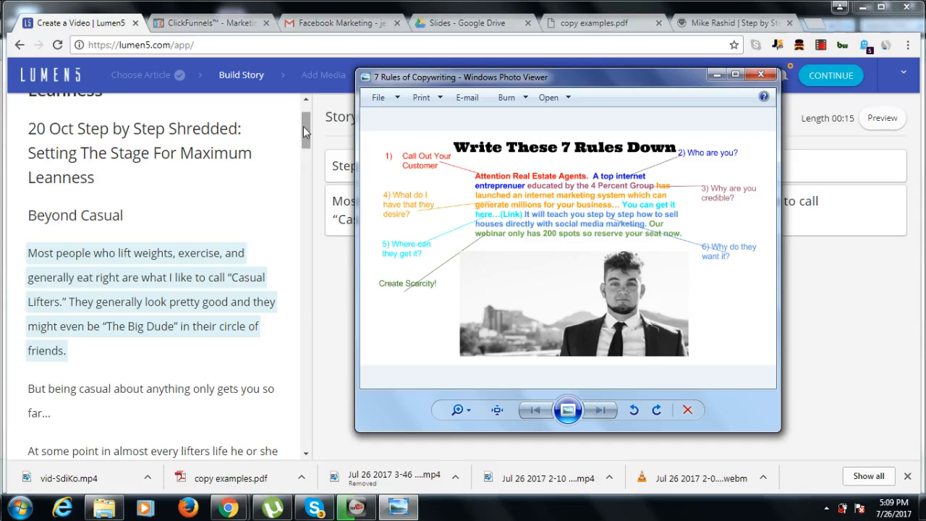
left_click_drag(303, 126, 308, 198)
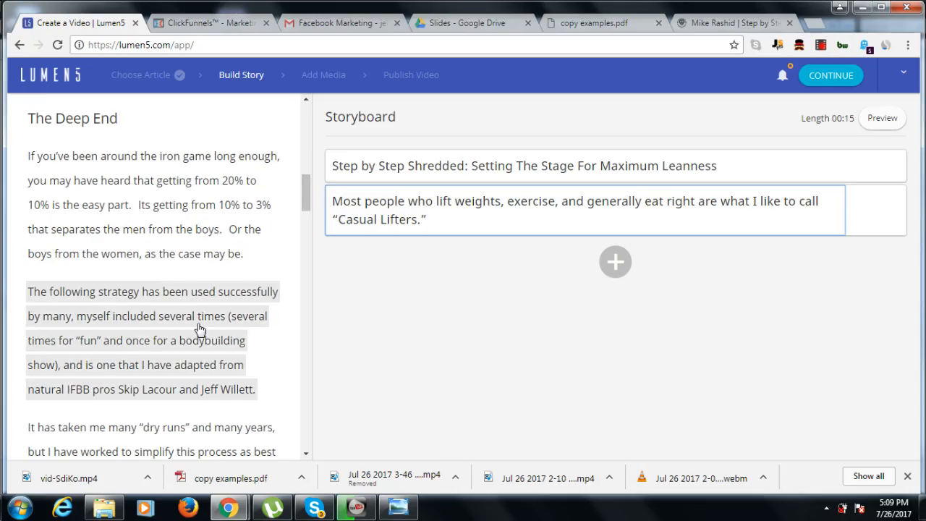
left_click(103, 378)
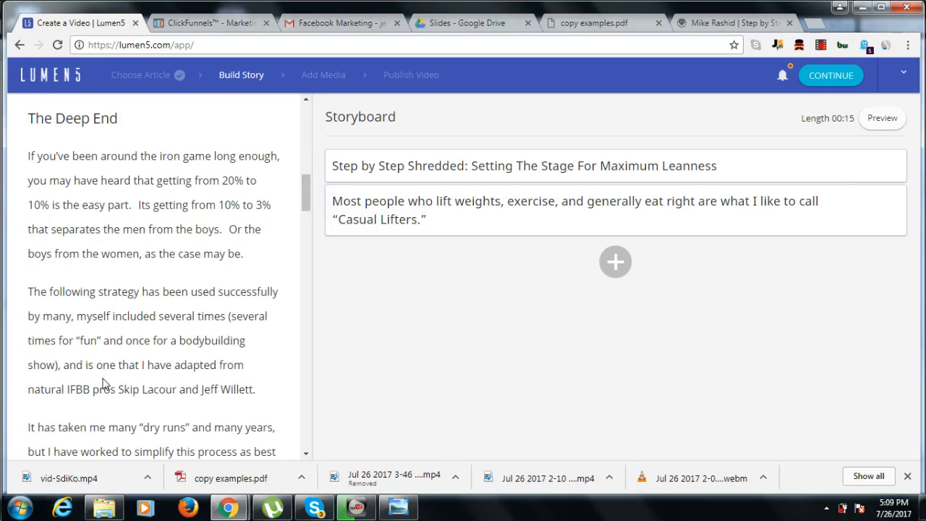
left_click(139, 372)
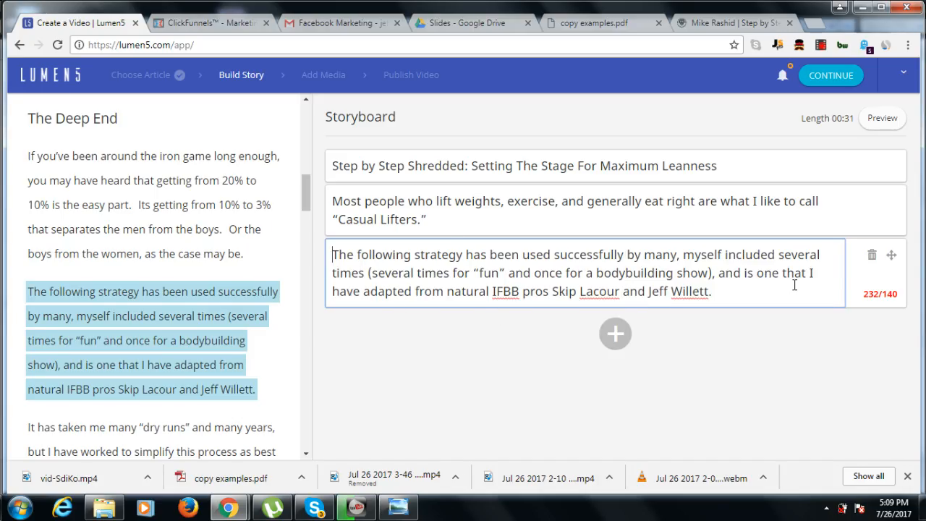
left_click_drag(807, 273, 537, 257)
left_click_drag(503, 217, 331, 256)
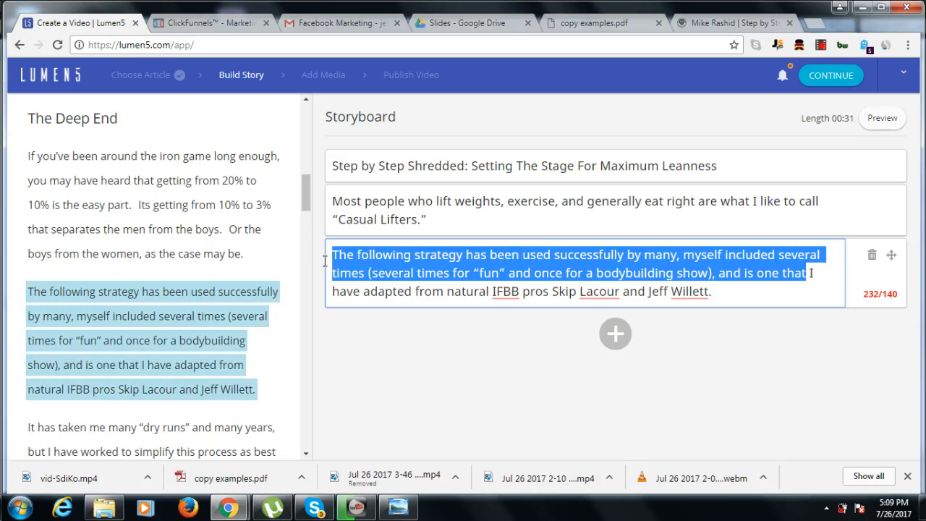
key("BackSpace")
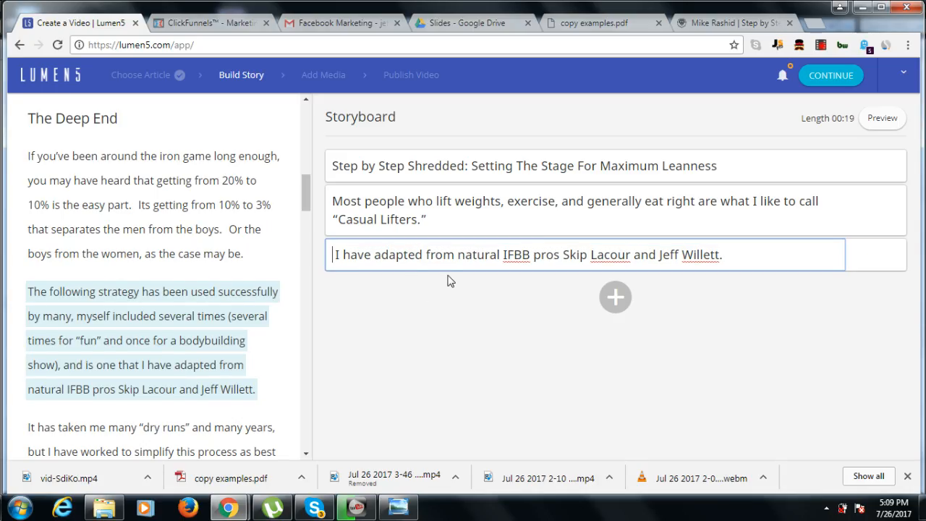
key("ctrl+z")
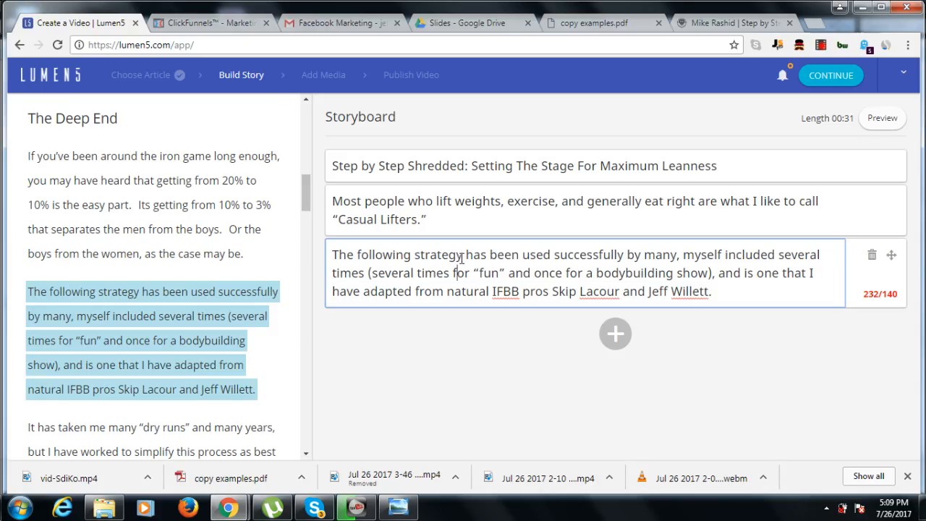
- Shorten the third text block by deleting from "has been used successfully" through "is one that", so "The following strategy" leads into "I have adapted"
left_click(463, 255)
left_click_drag(464, 255, 810, 273)
key("BackSpace")
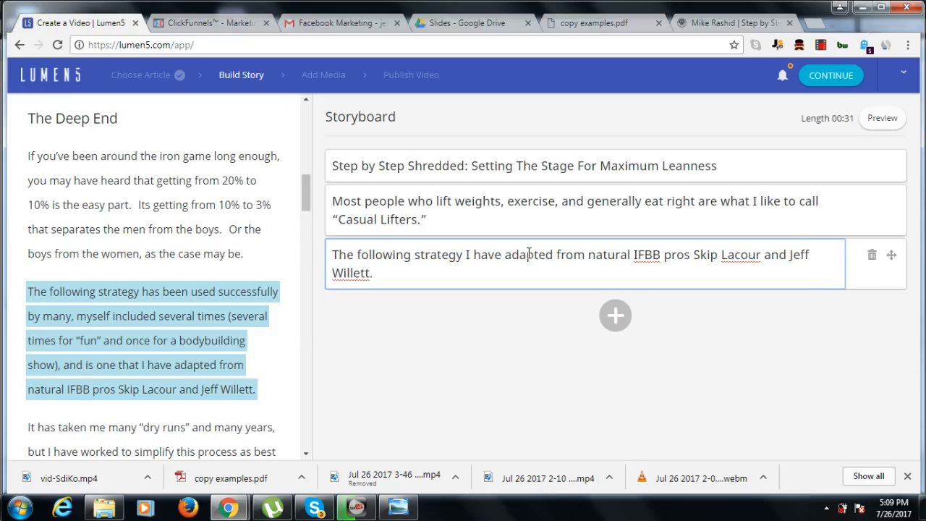
left_click_drag(463, 255, 335, 257)
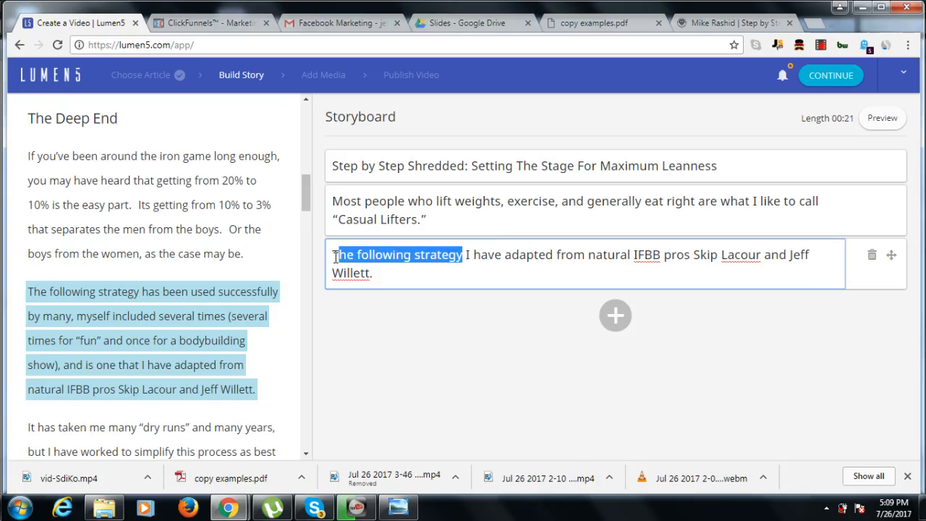
left_click(407, 269)
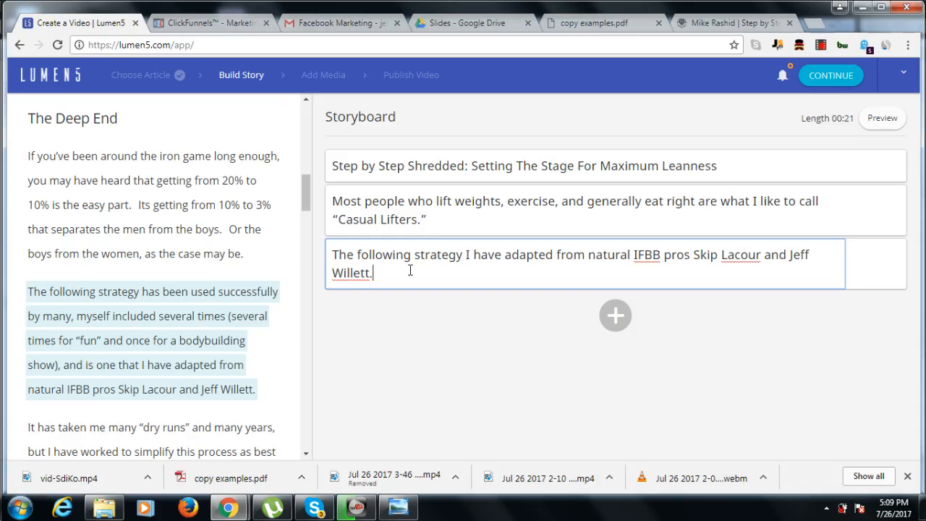
- Check the copywriting rules image and add the article sentence "Its getting from 10% to 3% that separates the men from the boys."
left_click(398, 506)
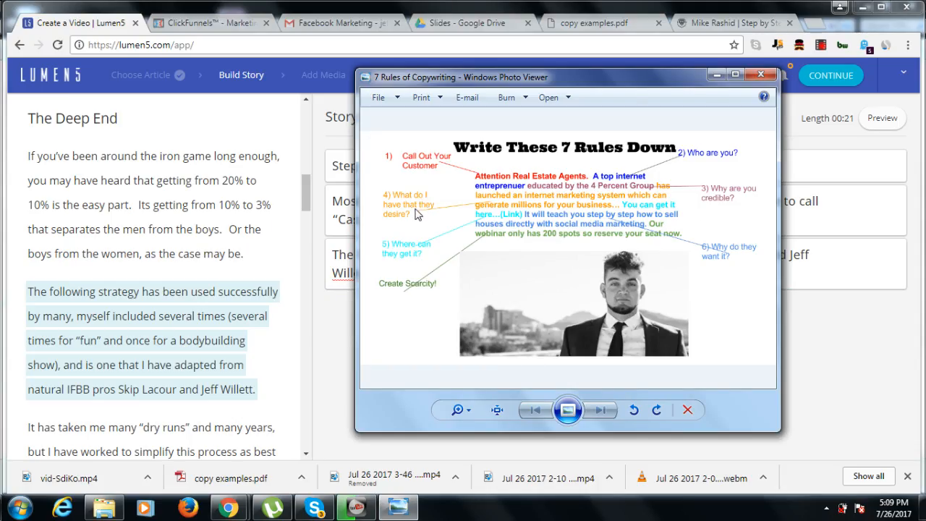
left_click(322, 283)
left_click_drag(304, 194, 303, 194)
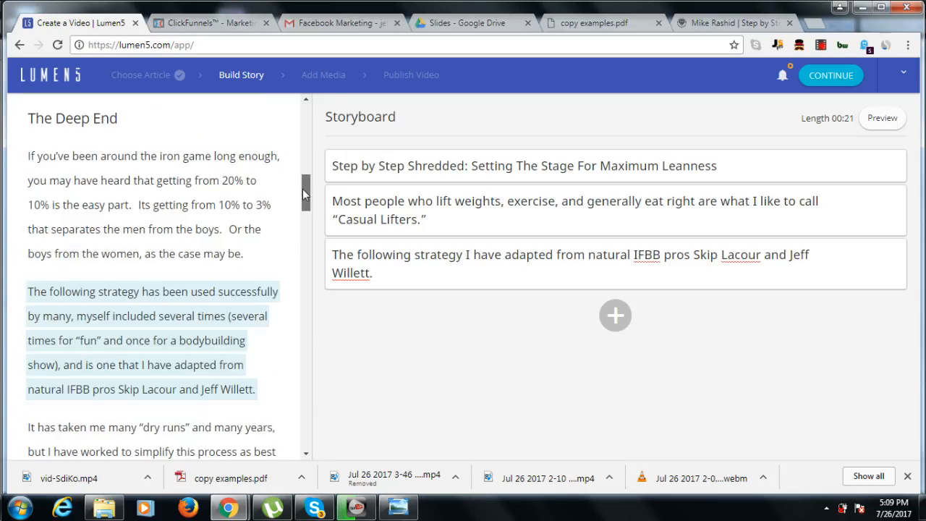
left_click(249, 207)
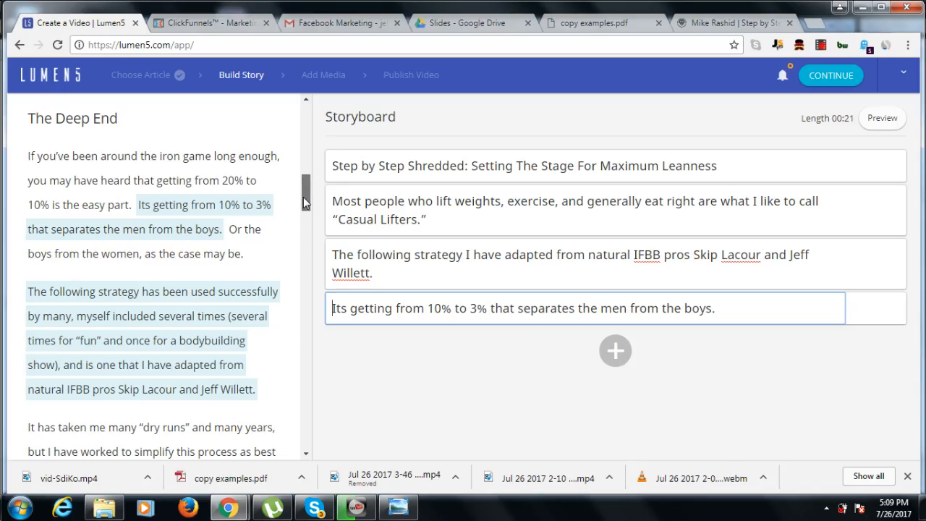
- Add the article's closing sentence, starting "If you would like to learn the basics of eating right", to the storyboard after rechecking the rules image
left_click_drag(305, 201, 301, 455)
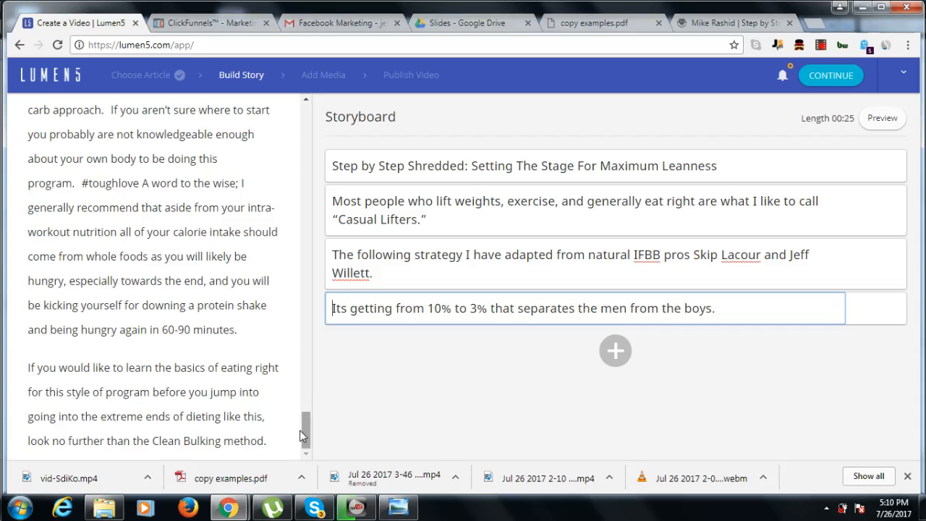
left_click(403, 510)
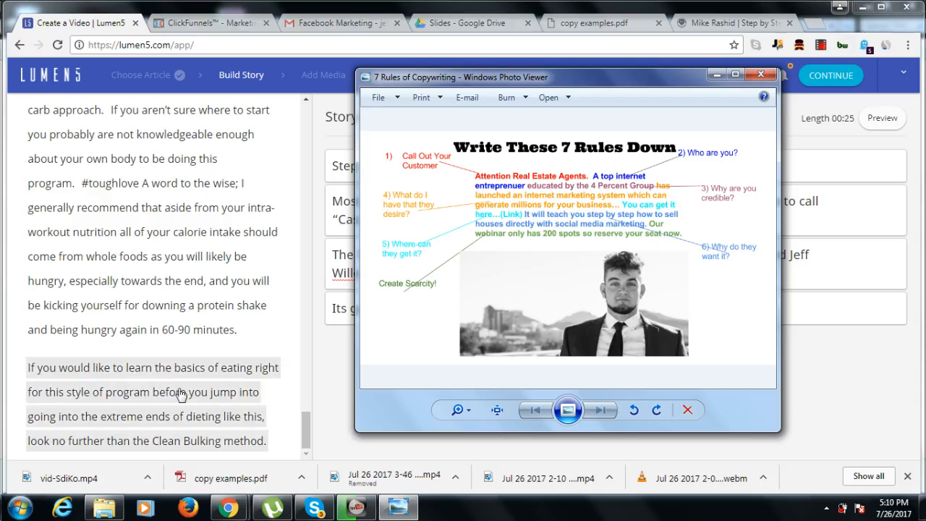
left_click(126, 423)
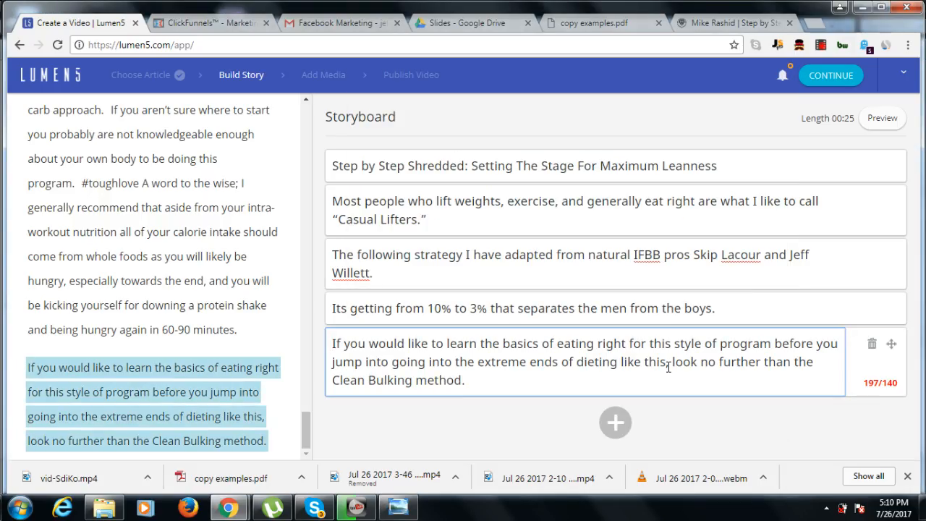
- Shorten the last block to "If you would like to learn the basics then look no further than the Clean Bulking method."
left_click(670, 362)
key("BackSpace")
left_click_drag(668, 364, 544, 344)
key("BackSpace")
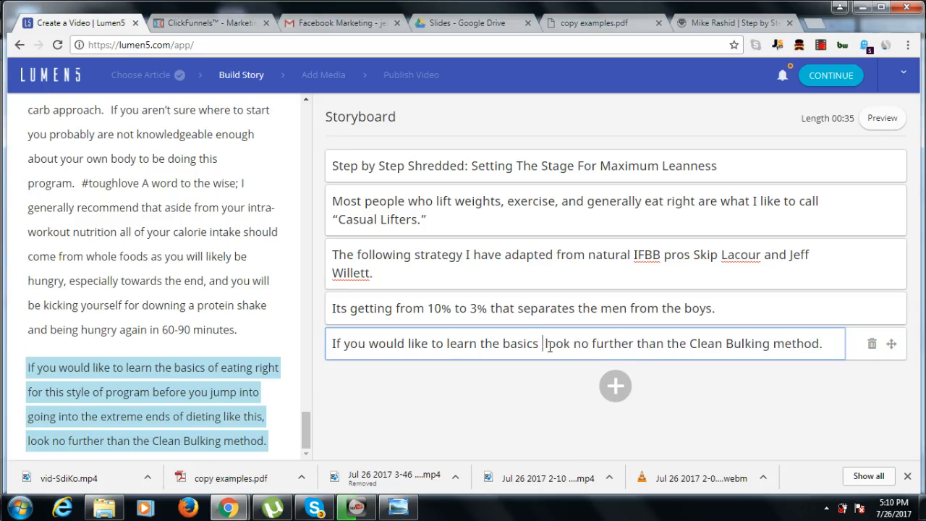
type("then")
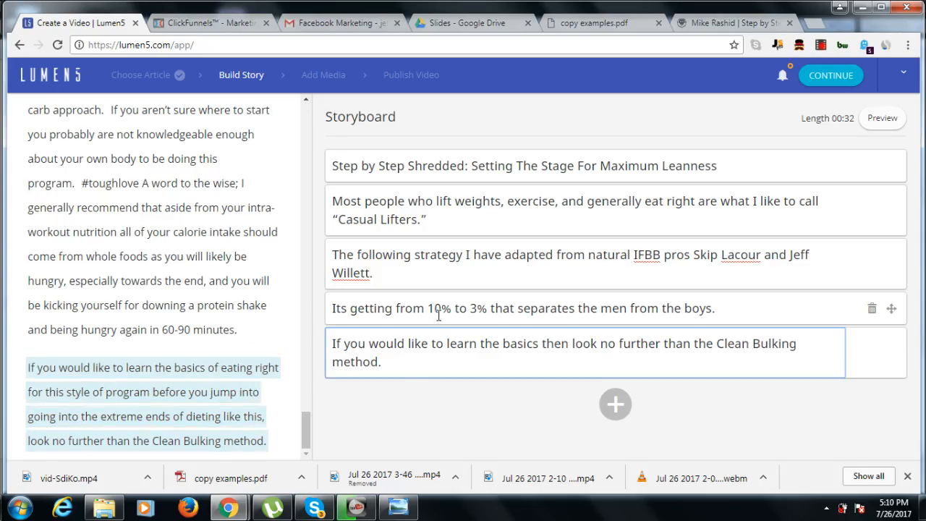
- Move the "Its getting from 10% to 3%" block below the Clean Bulking block and compare the storyboard with the rules image
left_click_drag(889, 309, 887, 396)
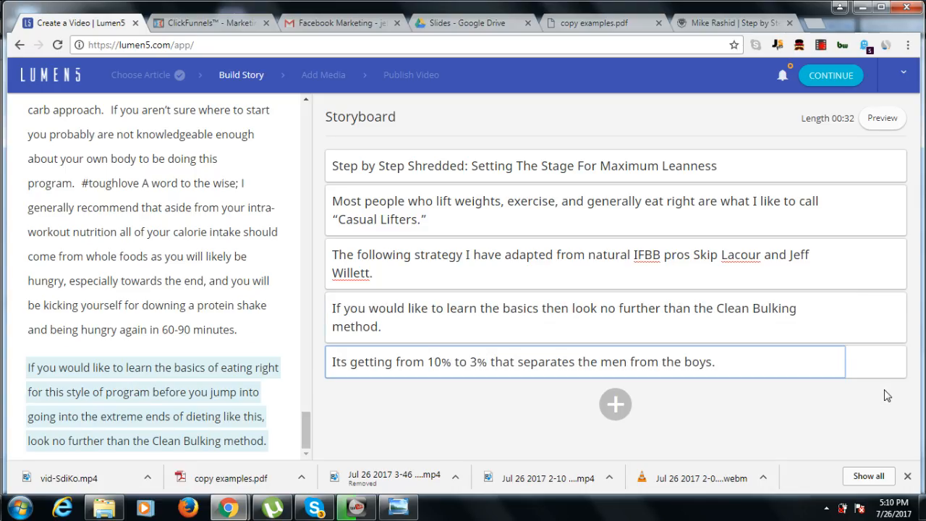
left_click(398, 508)
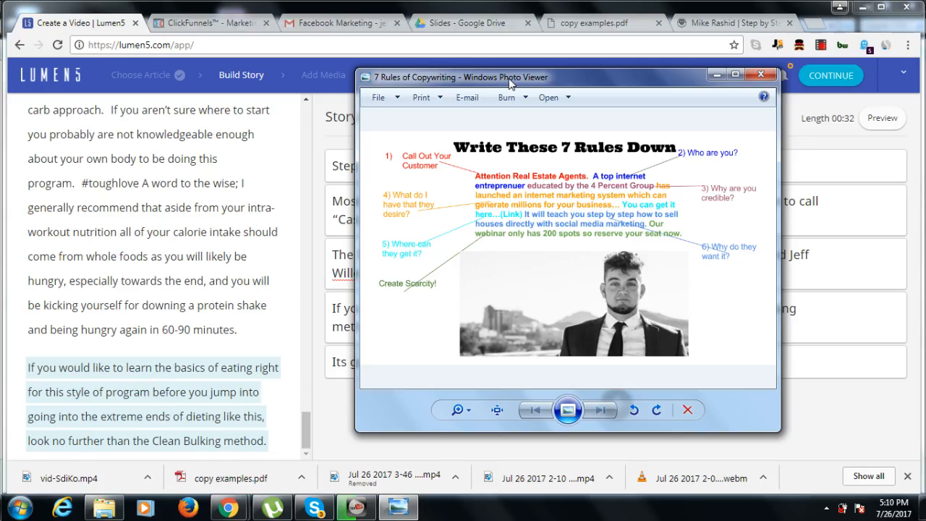
left_click(343, 356)
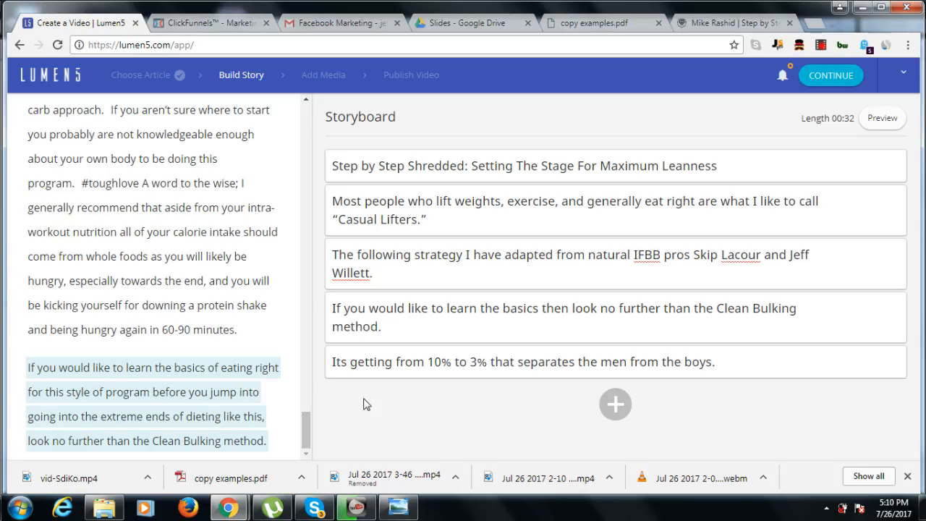
left_click(398, 508)
left_click(347, 438)
- Add a new text block at the end of the storyboard reading "Join my webinar we only have 200 spots!"
left_click(616, 406)
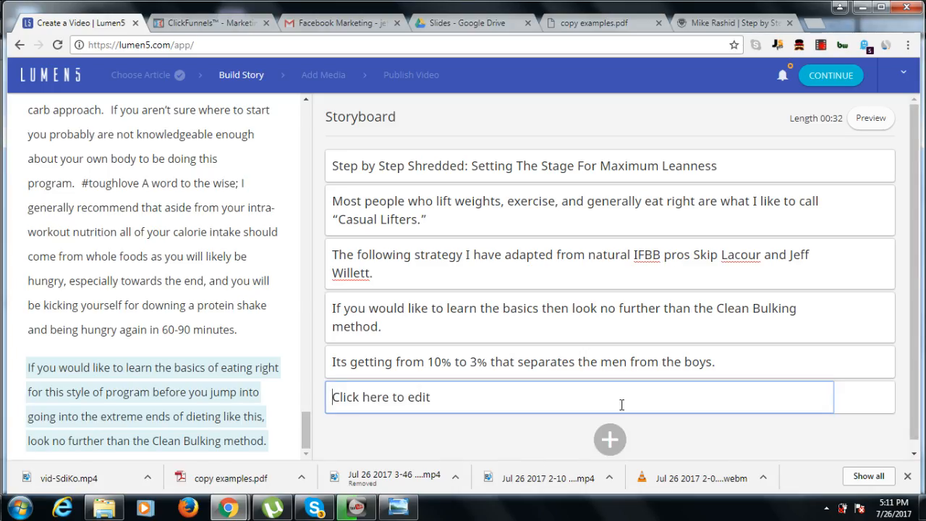
type("Join")
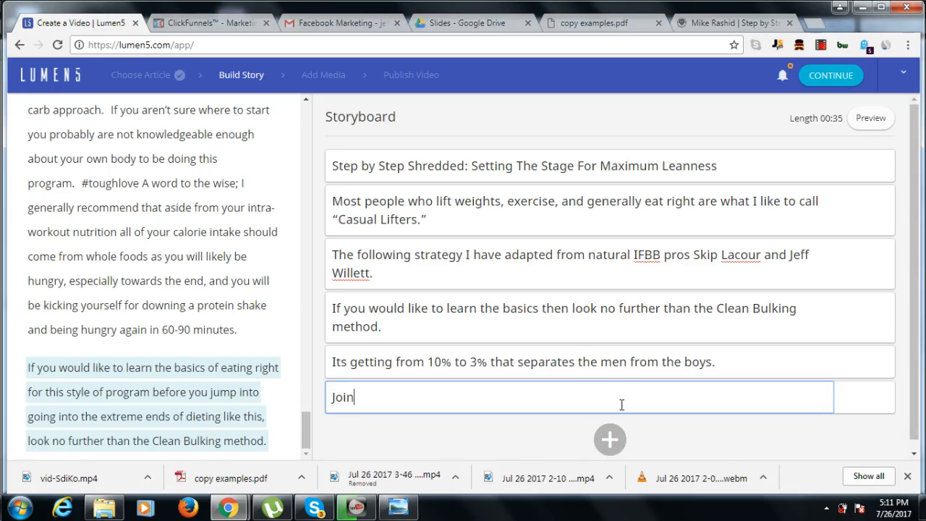
type(" my webinar ")
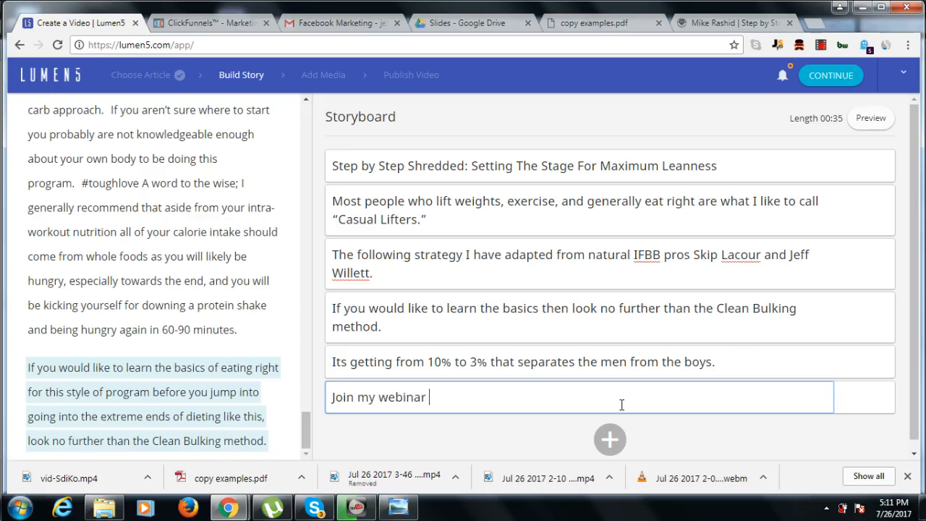
type("we only have ")
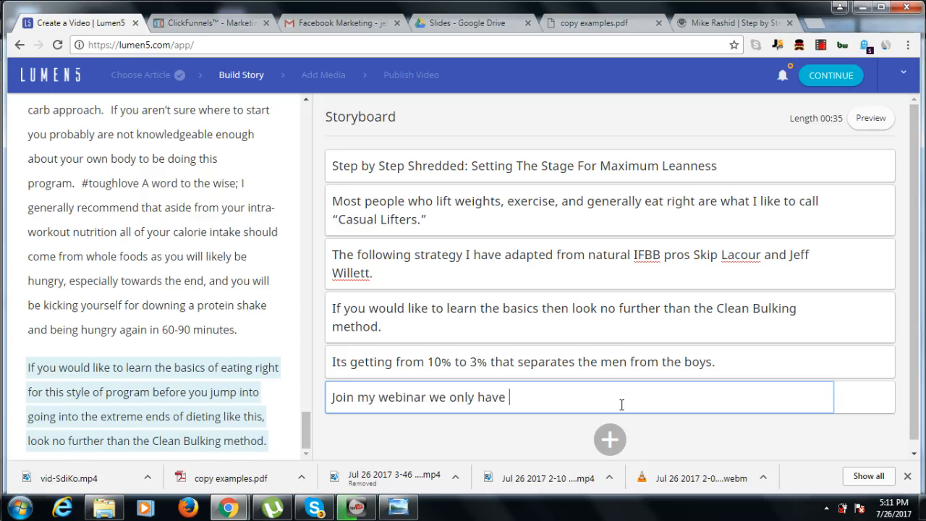
type("200 spots!")
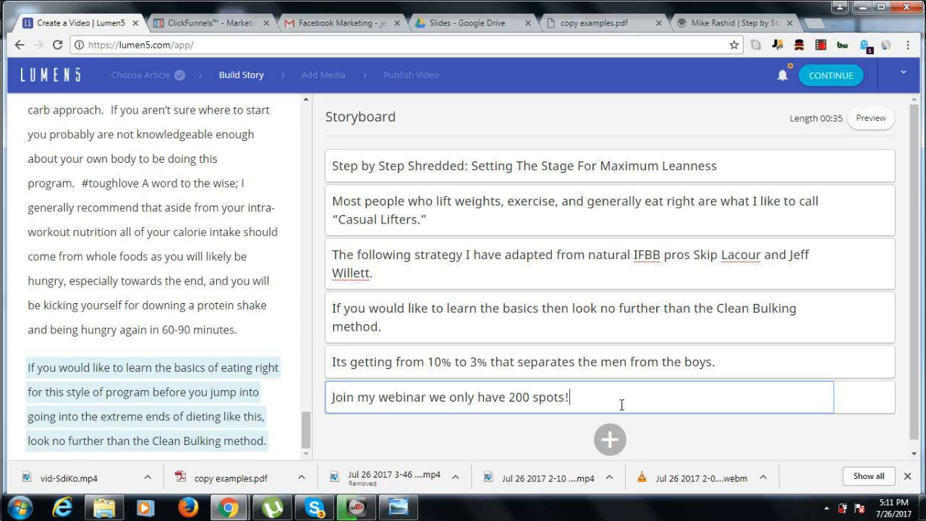
left_click(538, 434)
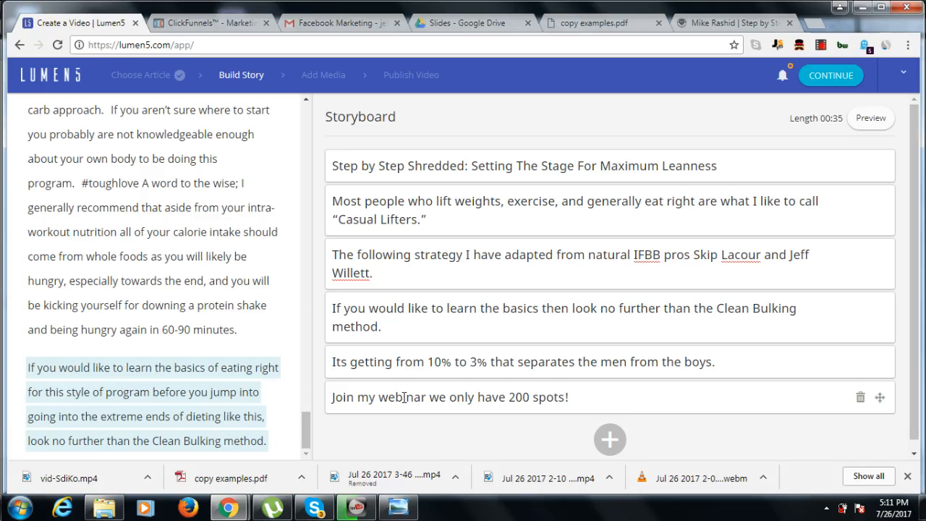
- Continue to the Add Media stage and place the article's muscular torso image on the title slide and its graffiti wall image on the second
left_click(821, 71)
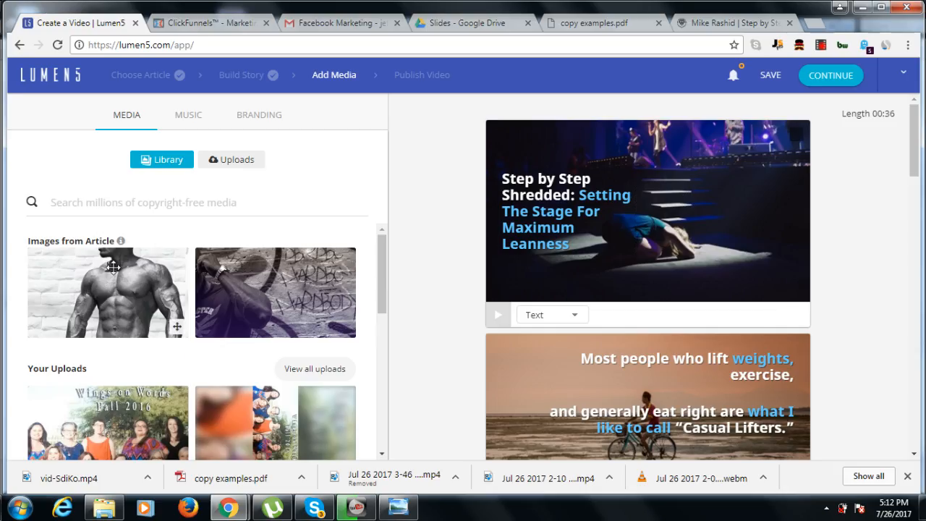
left_click_drag(530, 201, 610, 203)
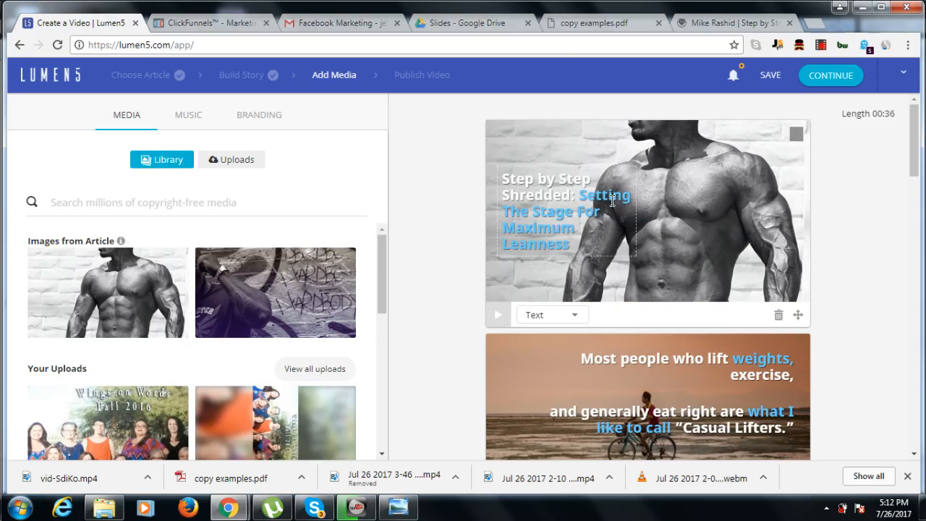
left_click_drag(291, 292, 586, 398)
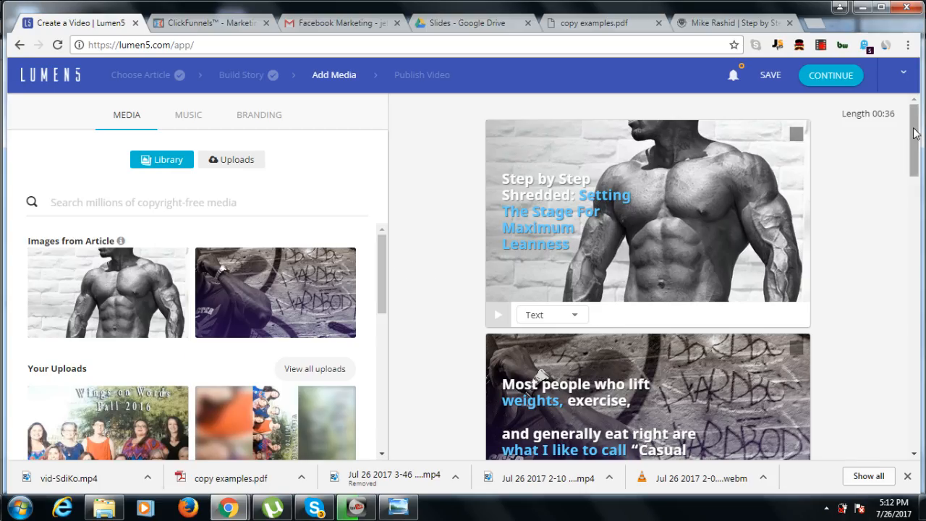
- Search the copyright-free media library for "strategy" to find an image for the slide about the strategy adapted from IFBB pros
scroll(913, 131, "down", 6)
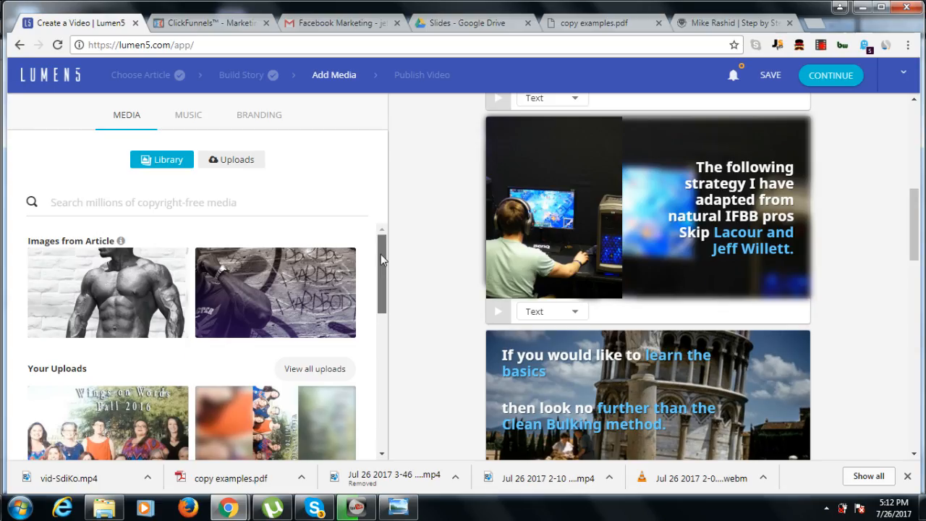
scroll(380, 254, "down", 2)
left_click_drag(381, 316, 374, 438)
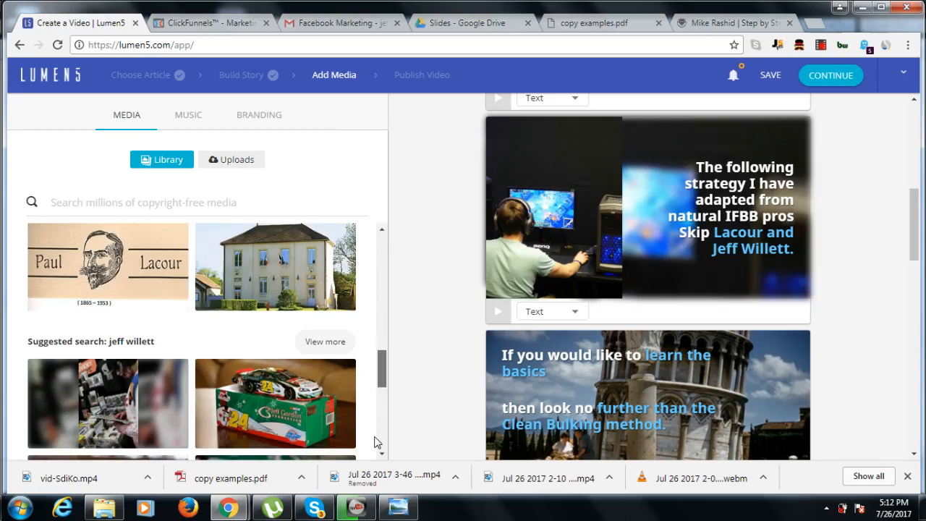
left_click_drag(377, 382, 375, 232)
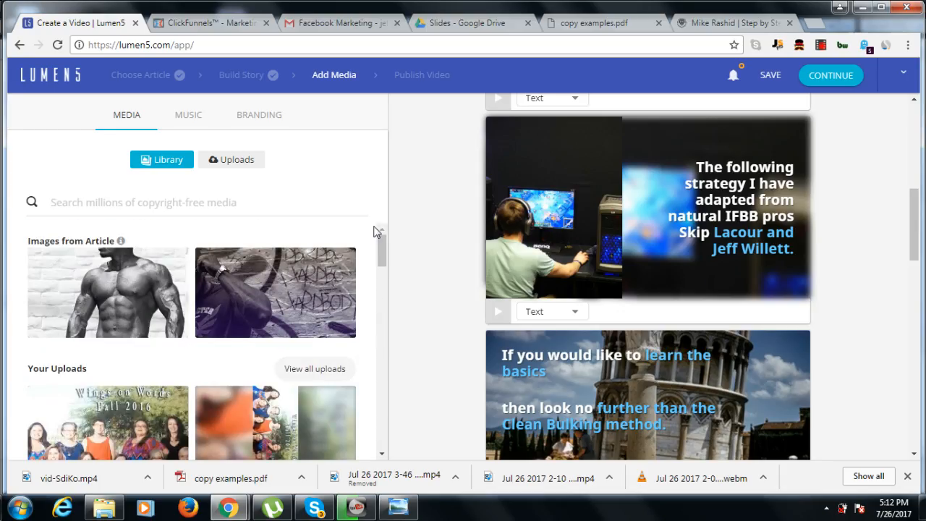
left_click(210, 196)
type("str")
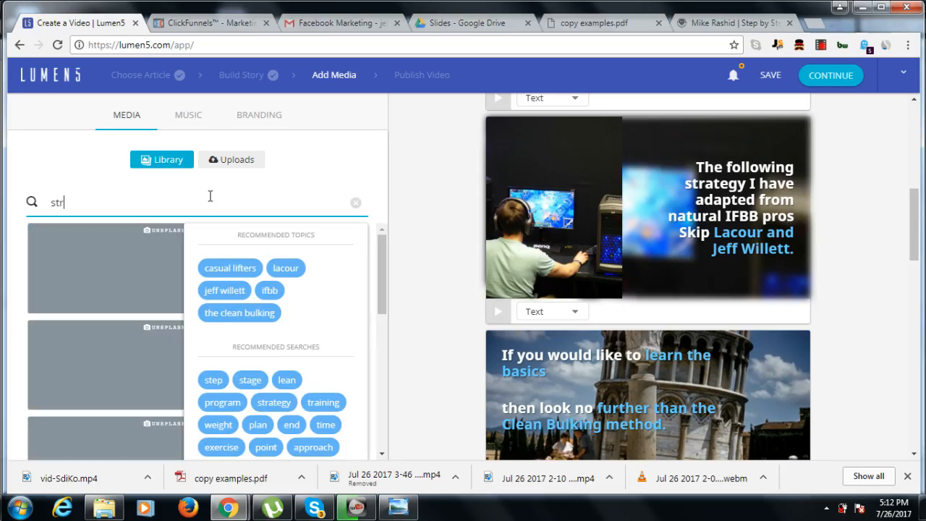
type("ategy")
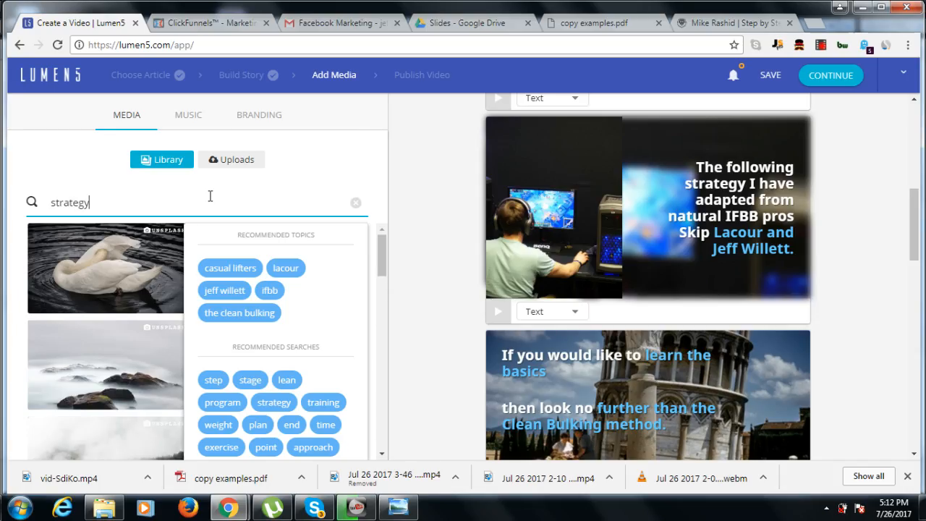
key("Return")
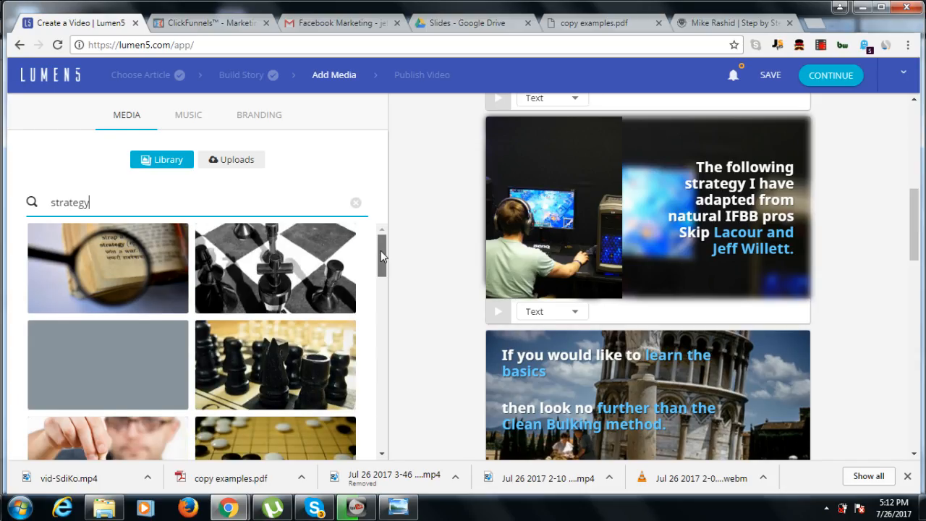
- Place the play-diagram icon with crosses, curved arrow and check mark on the "The following strategy" slide
left_click_drag(381, 250, 378, 420)
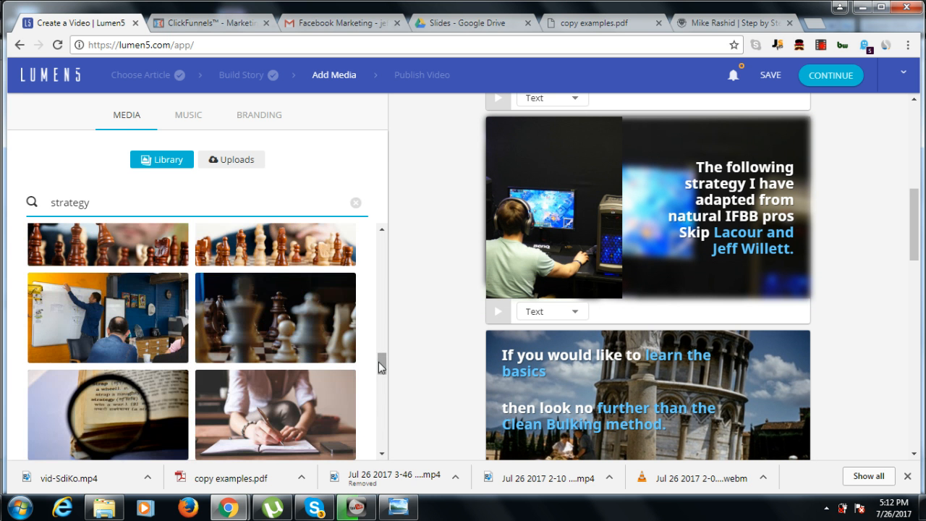
left_click_drag(379, 362, 381, 429)
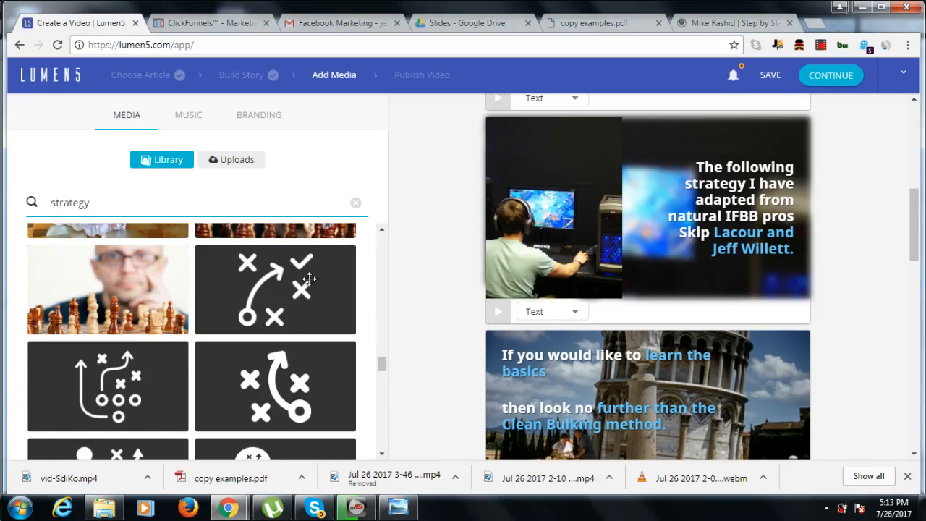
mouse_move(297, 271)
left_click_drag(298, 271, 530, 227)
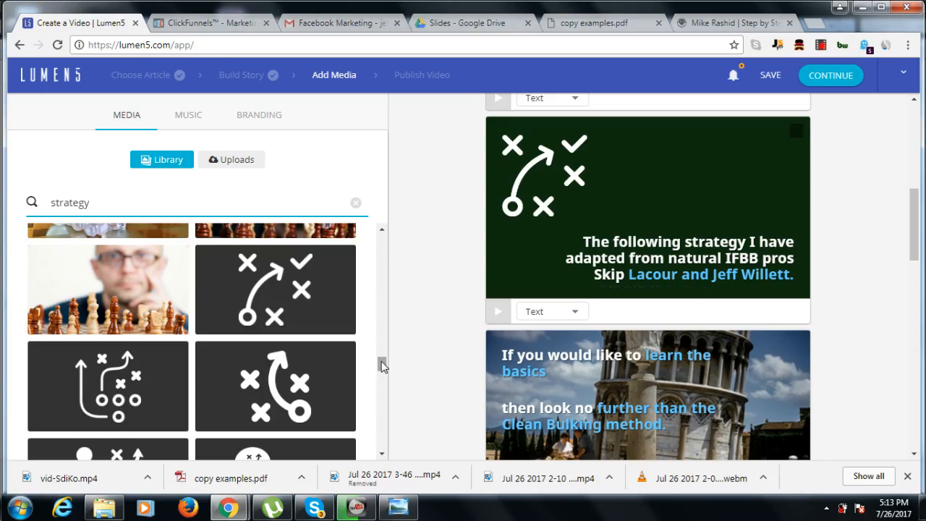
- Place the person-with-arrow strategy icon on the Clean Bulking slide and the article's muscular torso image on the "Its getting from 10% to 3%" slide
left_click_drag(914, 228, 917, 263)
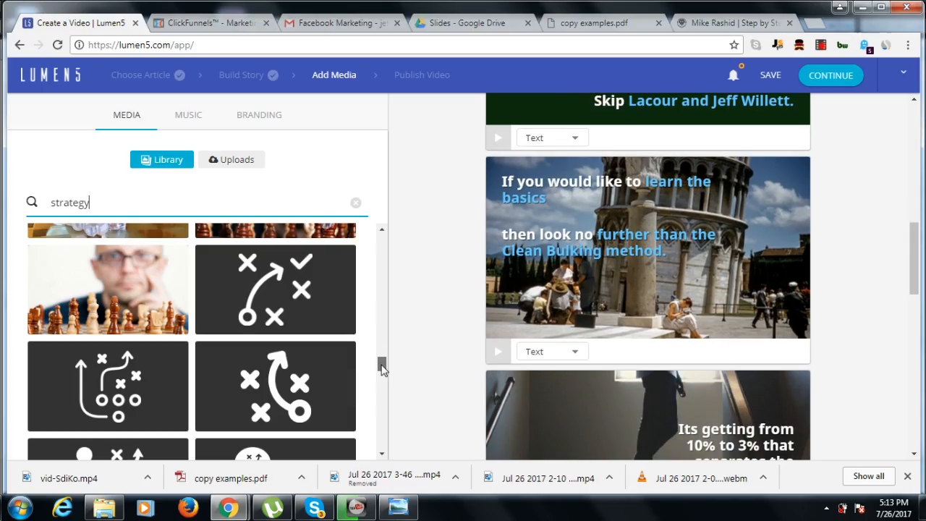
left_click_drag(383, 368, 382, 379)
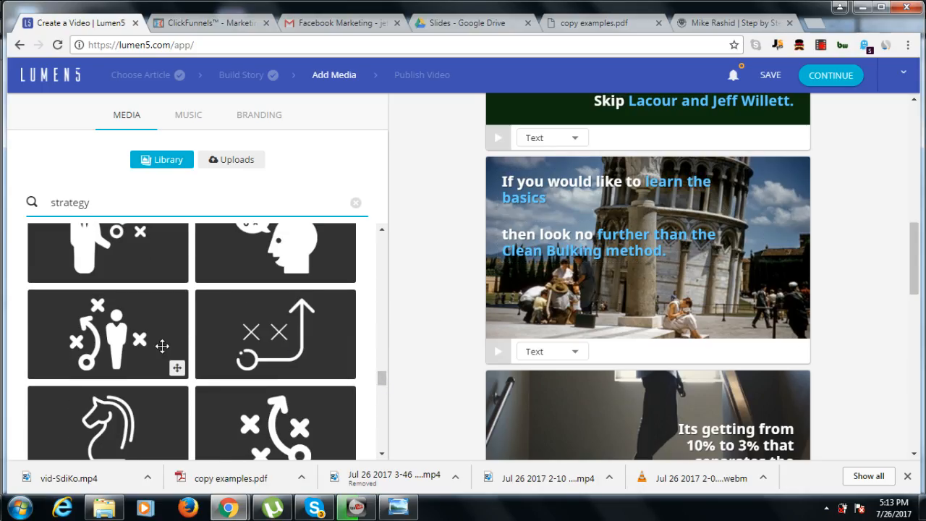
left_click_drag(116, 317, 587, 207)
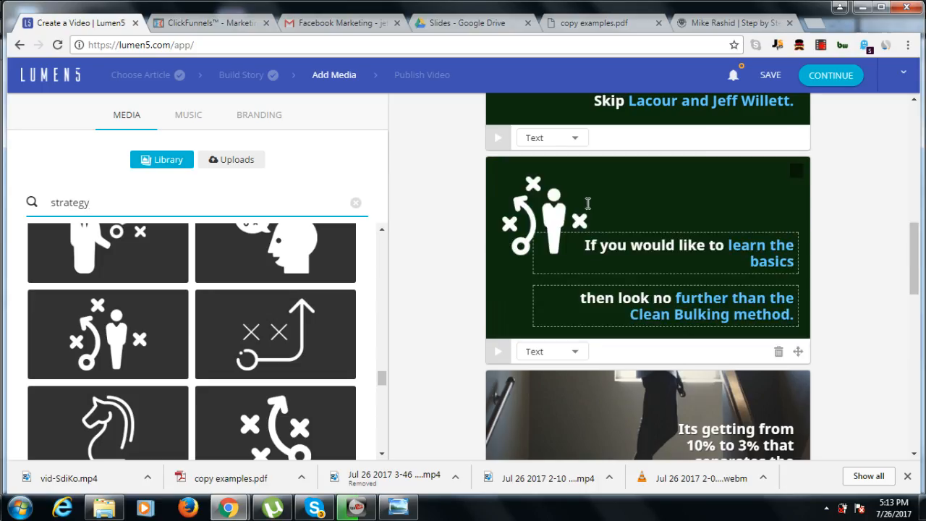
left_click(356, 202)
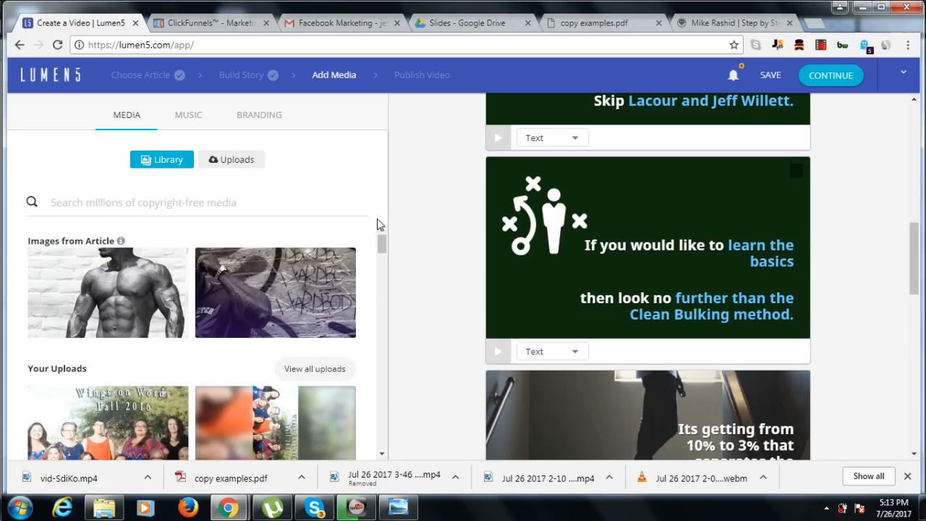
left_click_drag(500, 401, 526, 400)
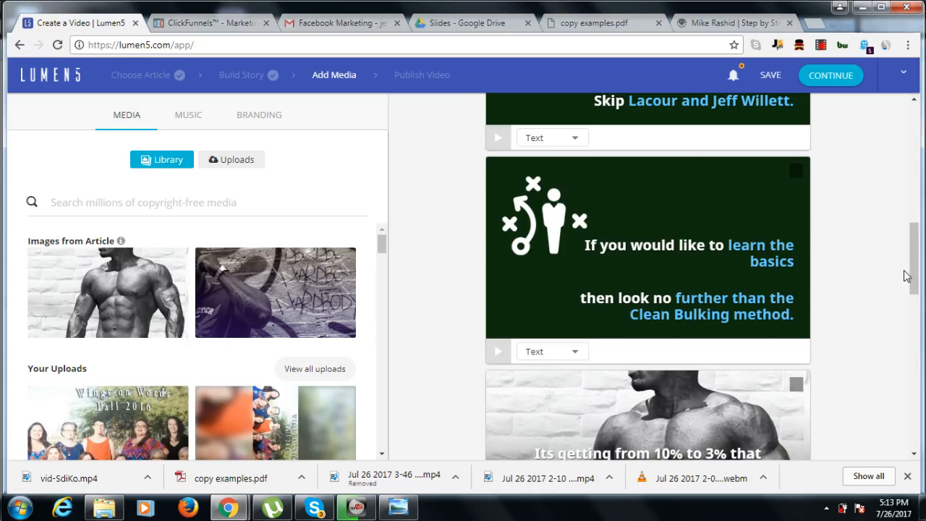
- Search the media library for "download logo" and place the teal download-arrow image on the "Join my webinar" slide
left_click_drag(912, 271, 914, 356)
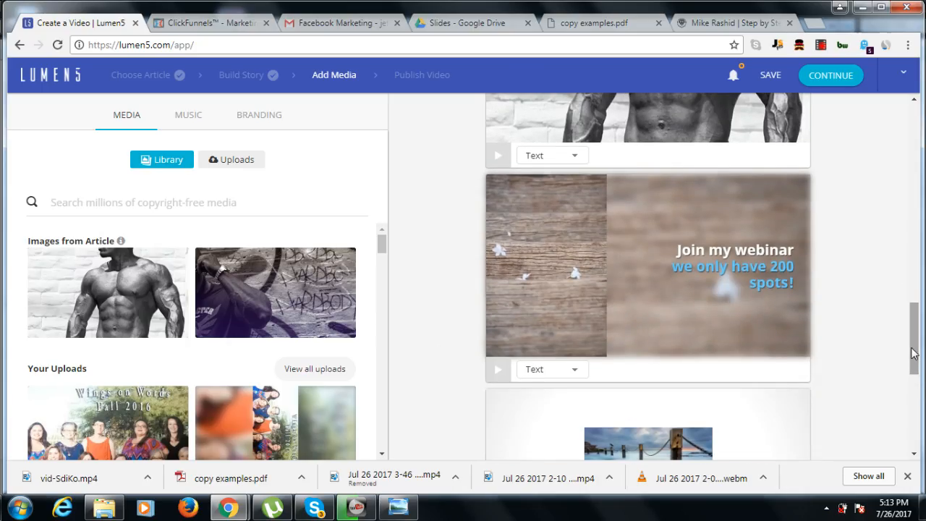
left_click(261, 202)
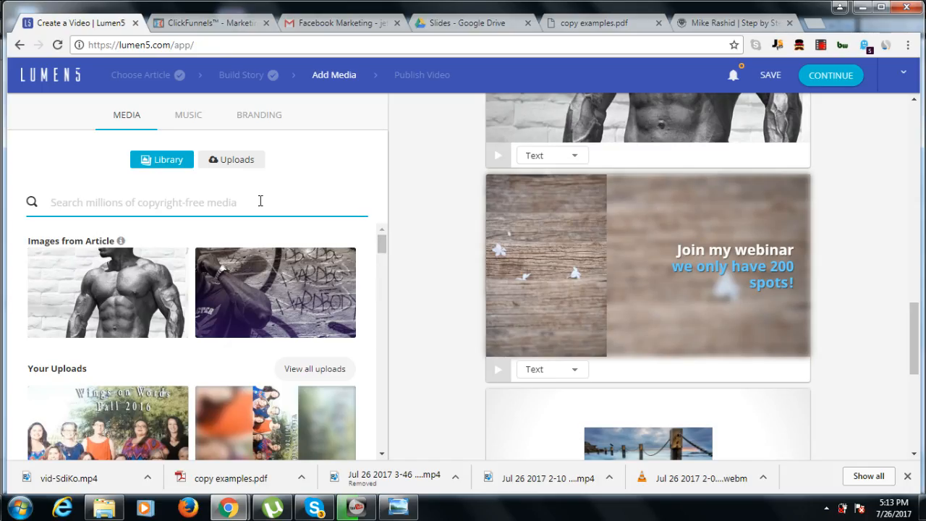
type("download")
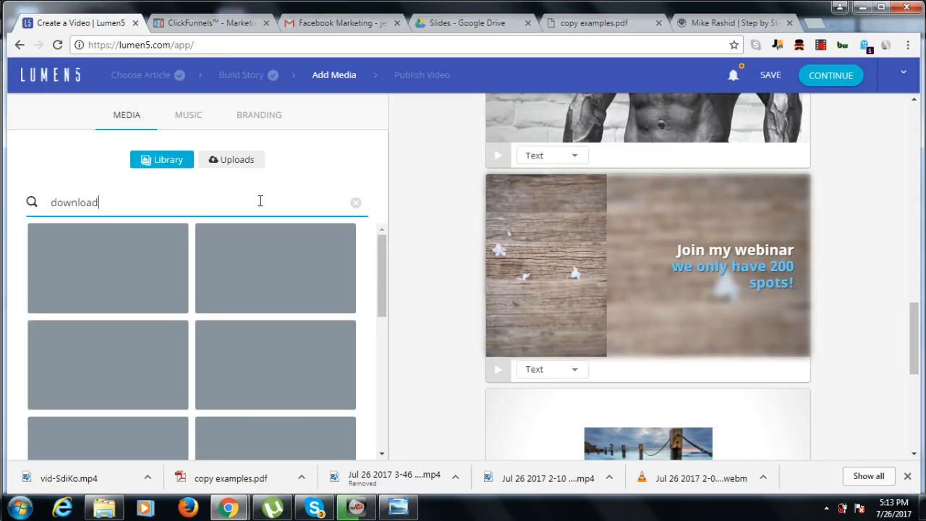
left_click(246, 198)
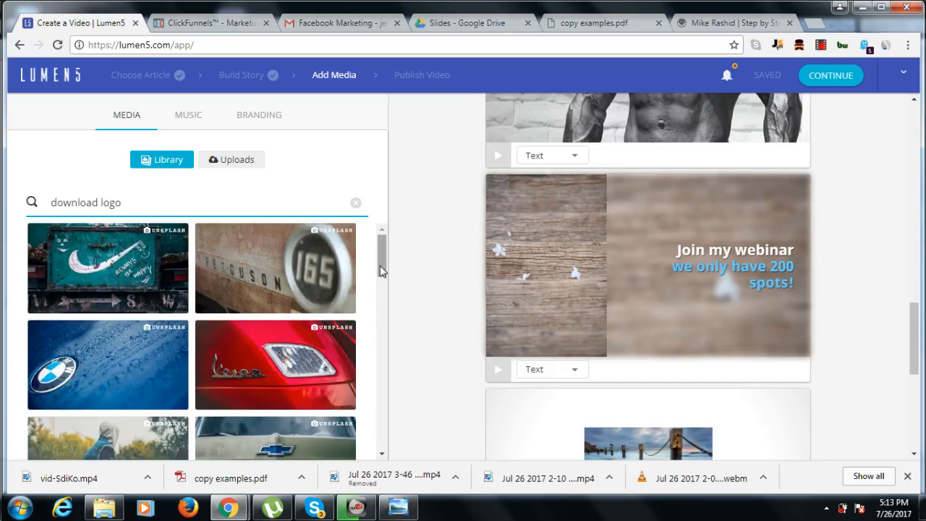
left_click_drag(381, 264, 381, 369)
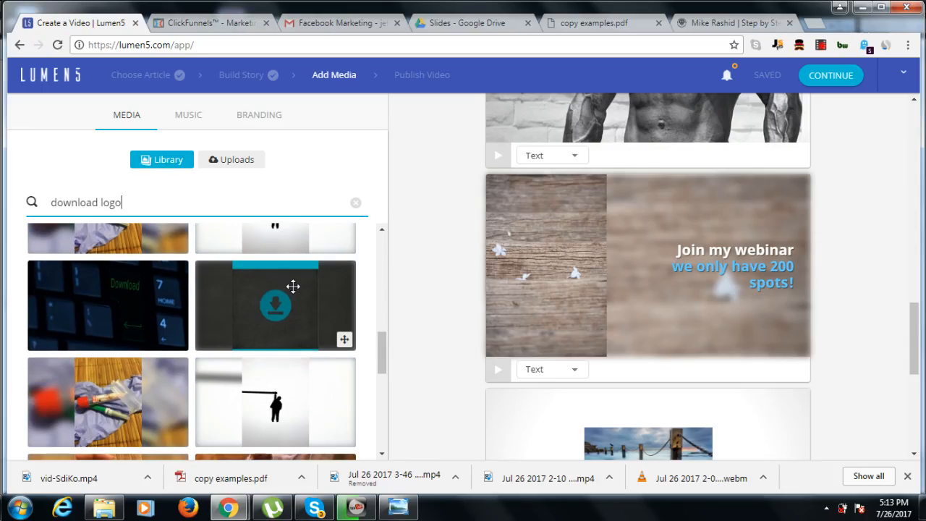
left_click_drag(296, 287, 563, 286)
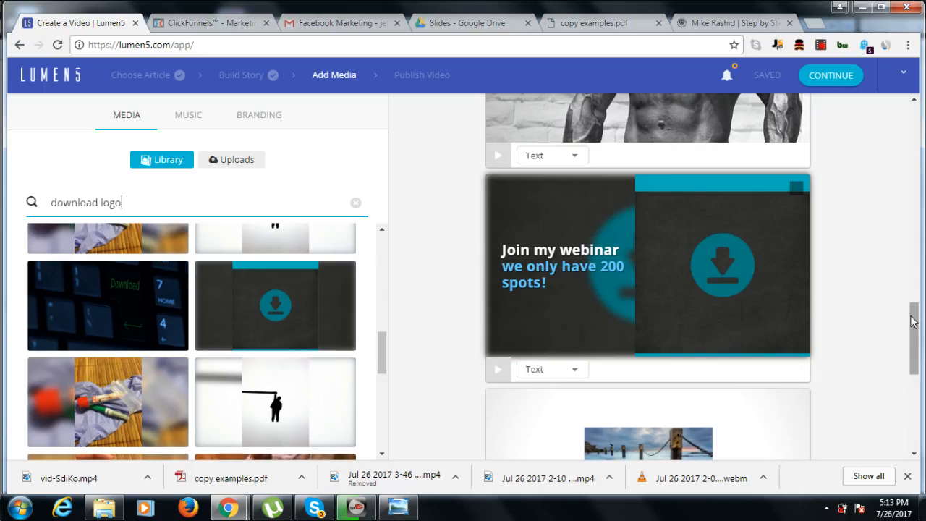
- Filter the music tracks by the angry mood and choose the song "Rise" for the video
left_click(186, 125)
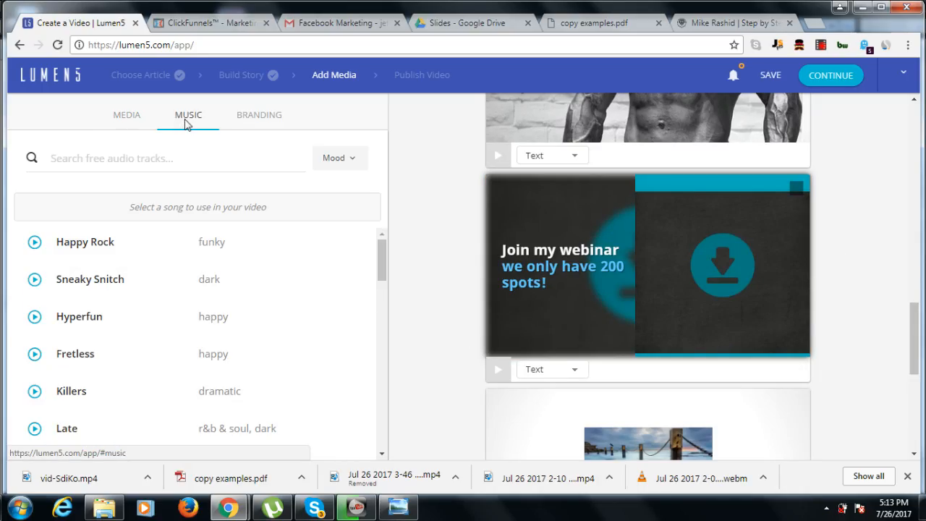
left_click(338, 162)
left_click(270, 221)
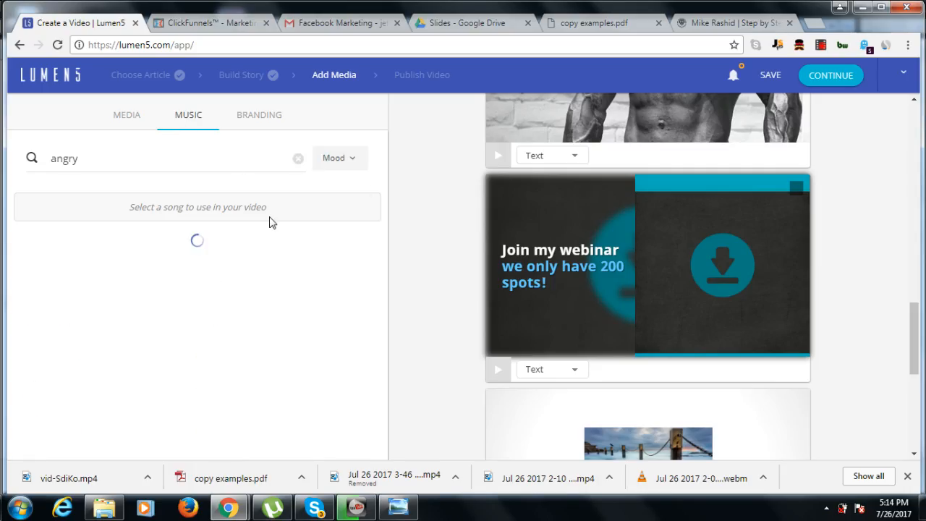
left_click(78, 327)
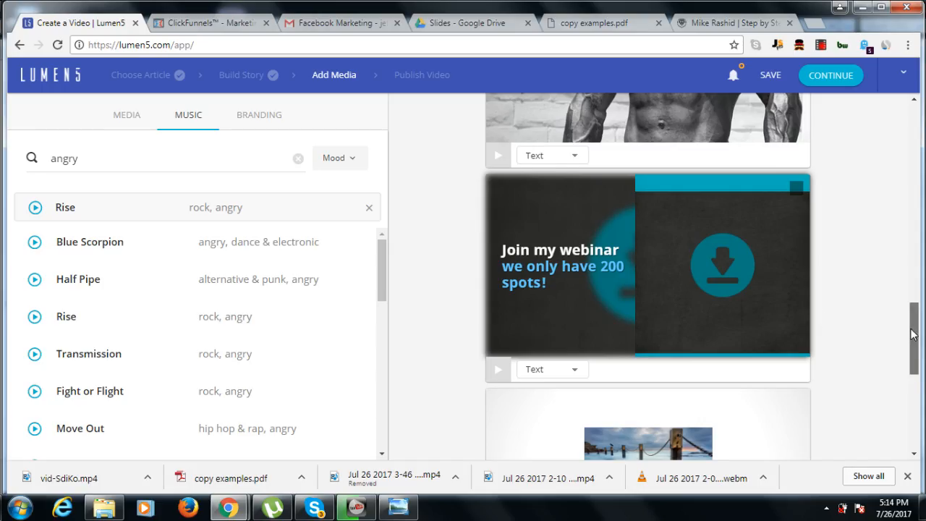
- Open the pre-publish preview of the video, check it and return to editing without publishing
left_click_drag(913, 333, 901, 261)
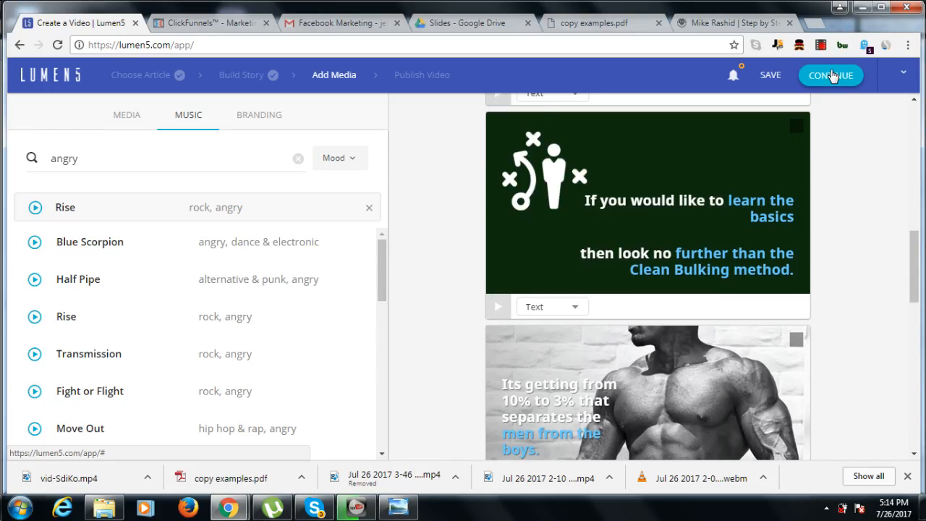
left_click(830, 74)
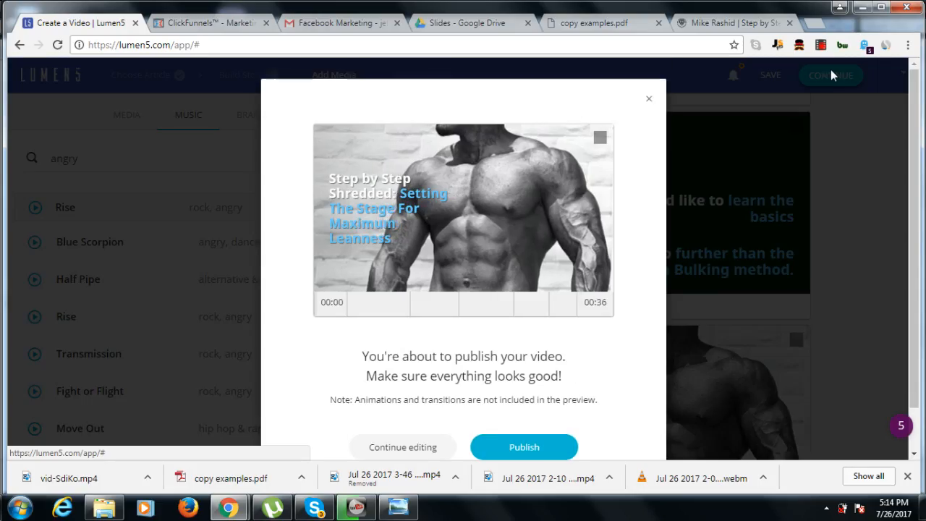
left_click(649, 100)
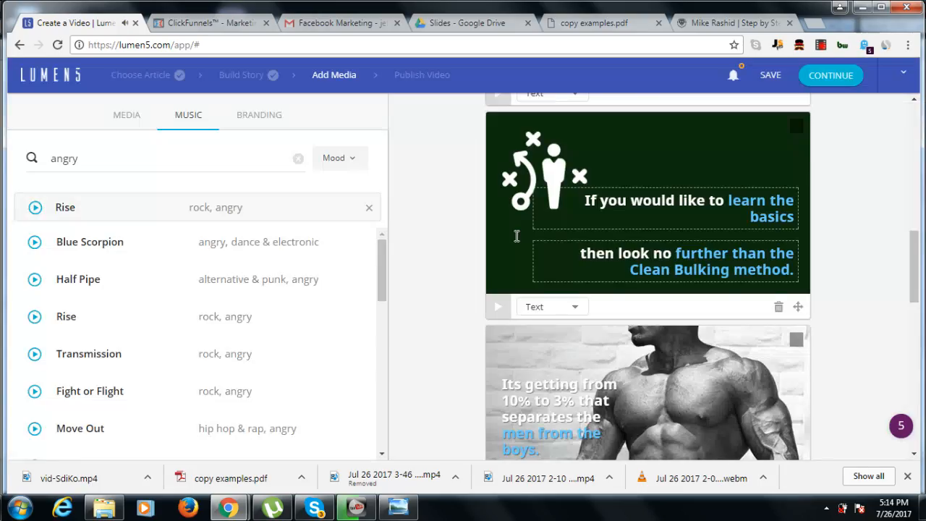
- Clear the partial highlight on the title slide and apply the highlight colour to the whole title text
scroll(914, 289, "up", 8)
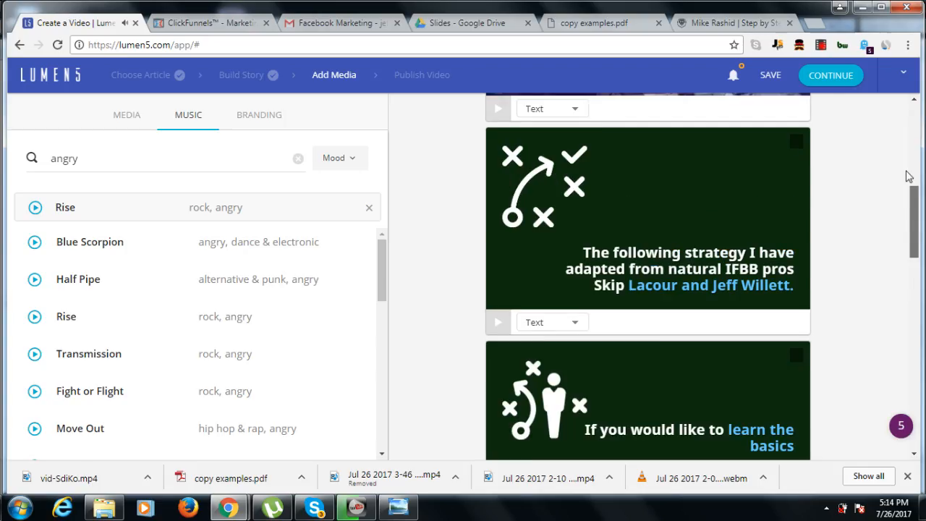
left_click(544, 209)
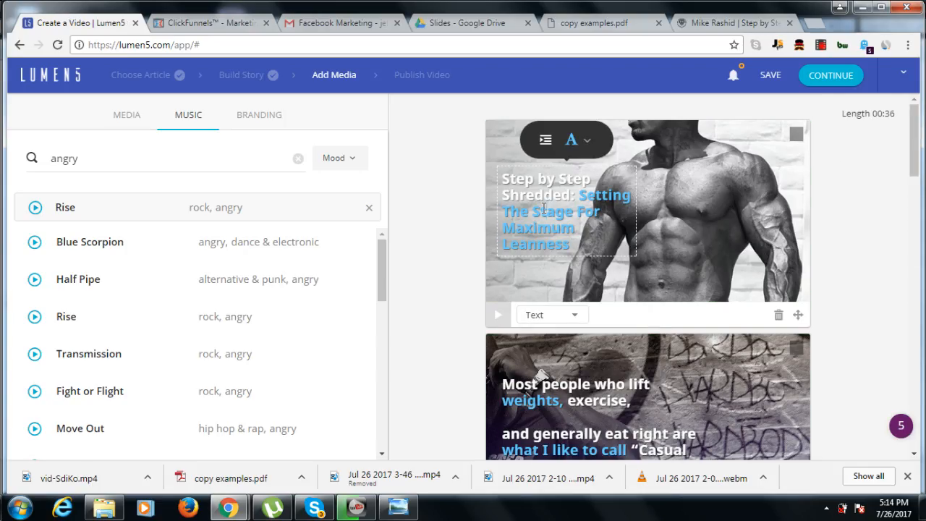
left_click(571, 145)
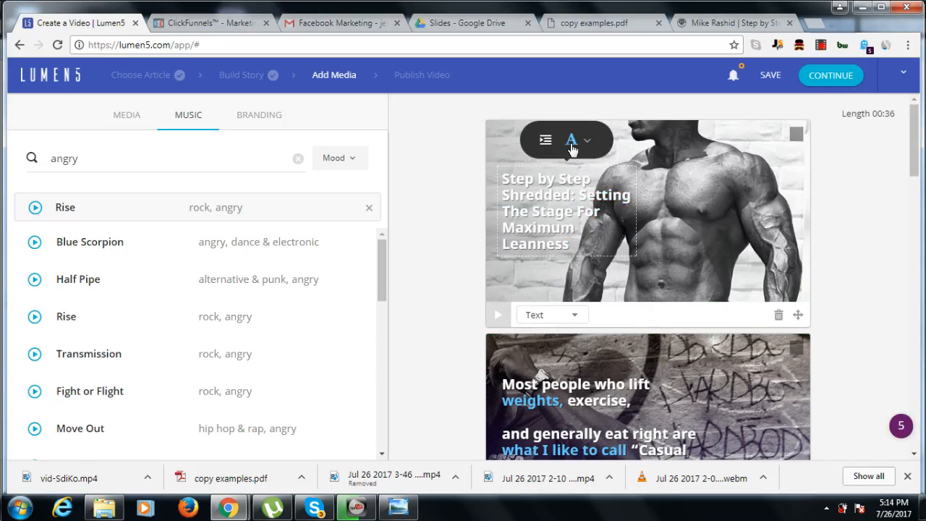
left_click(512, 175)
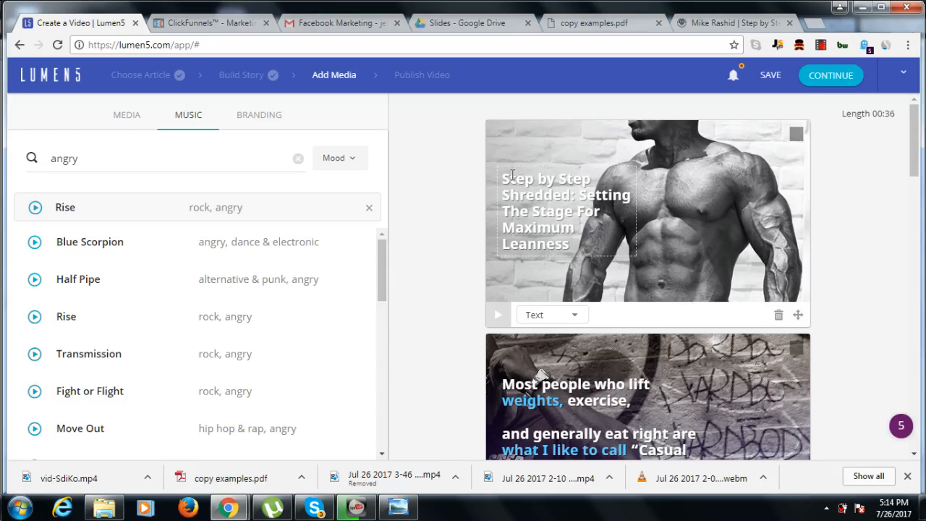
left_click(504, 179)
left_click_drag(503, 180, 575, 247)
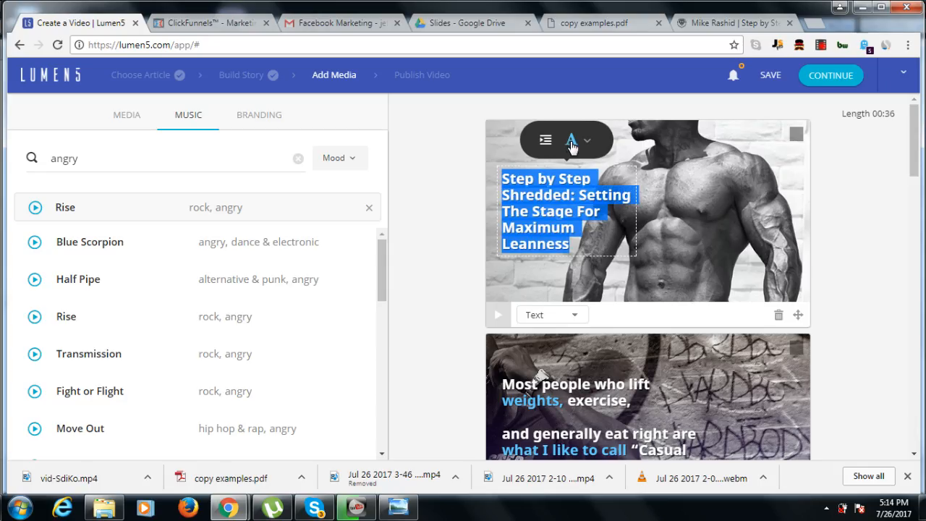
left_click(571, 145)
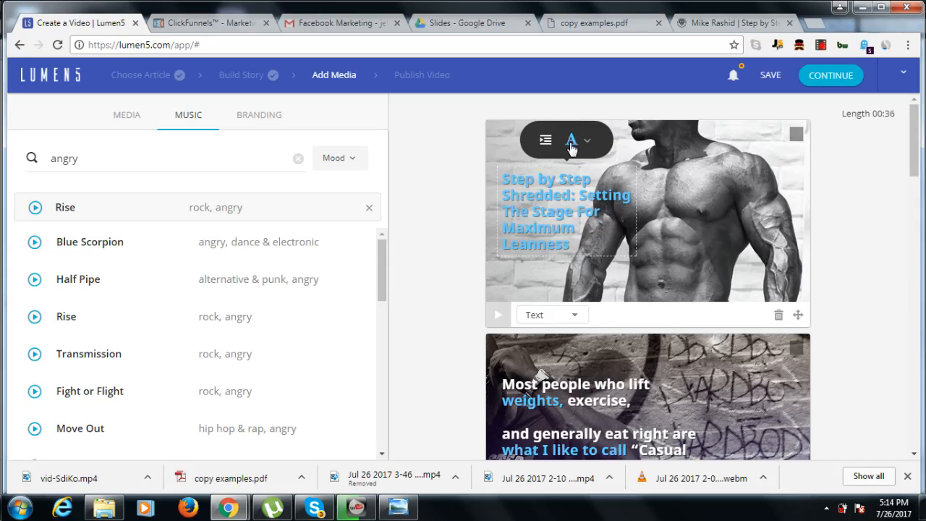
- Change the text highlight colour to the custom near-black #0e0b0b
left_click(586, 142)
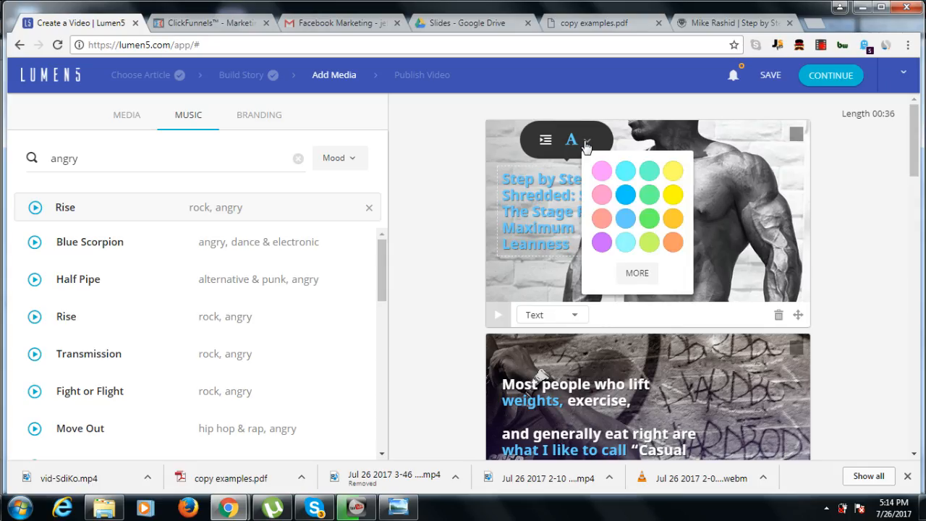
left_click(643, 273)
left_click(718, 263)
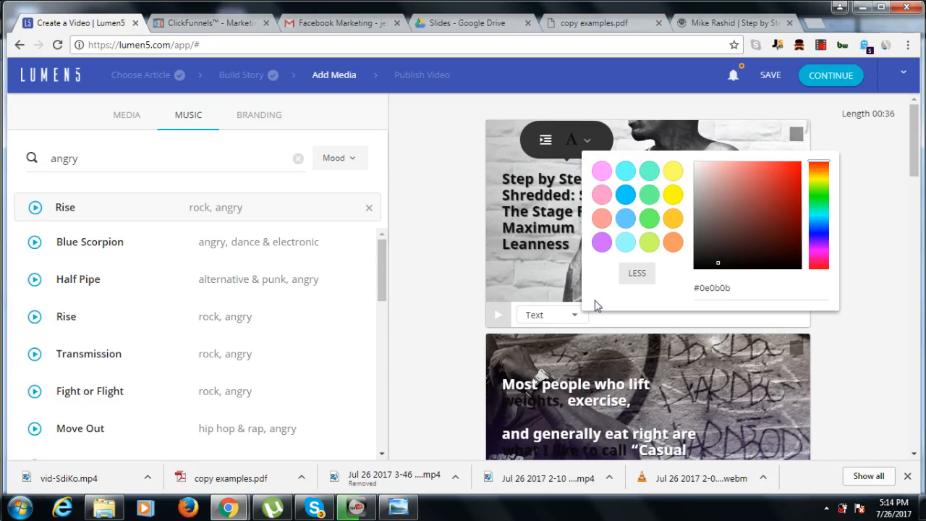
left_click(546, 244)
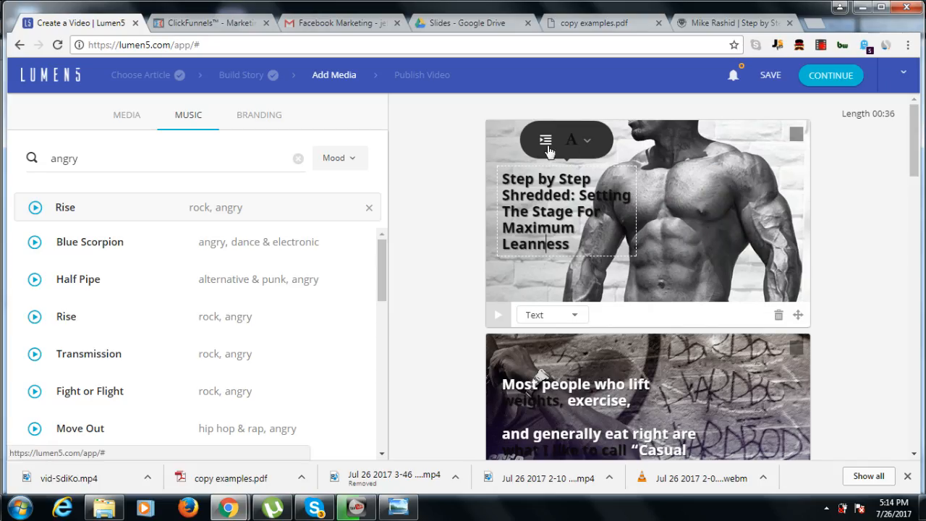
- Try the title slide's text at the top-left, top-right and centre of the image, and return it to the middle-left position
left_click(546, 139)
left_click(536, 181)
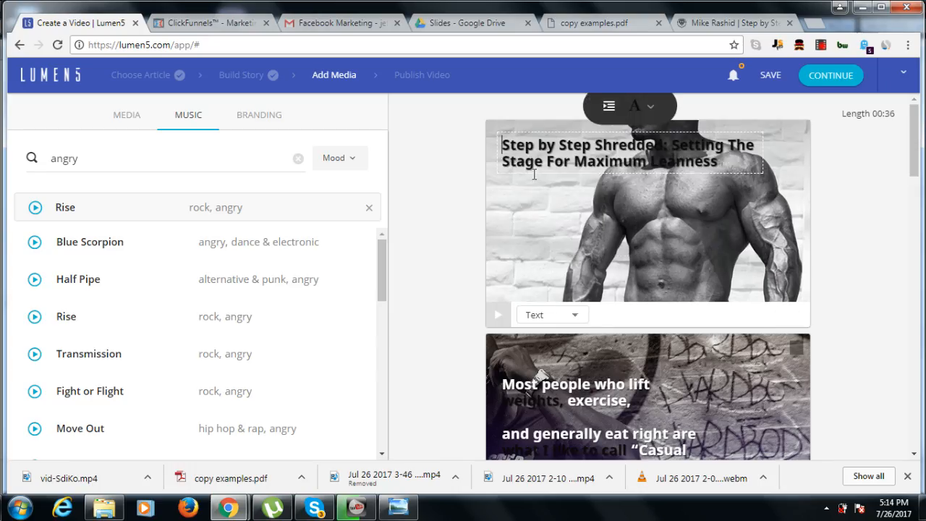
left_click(610, 110)
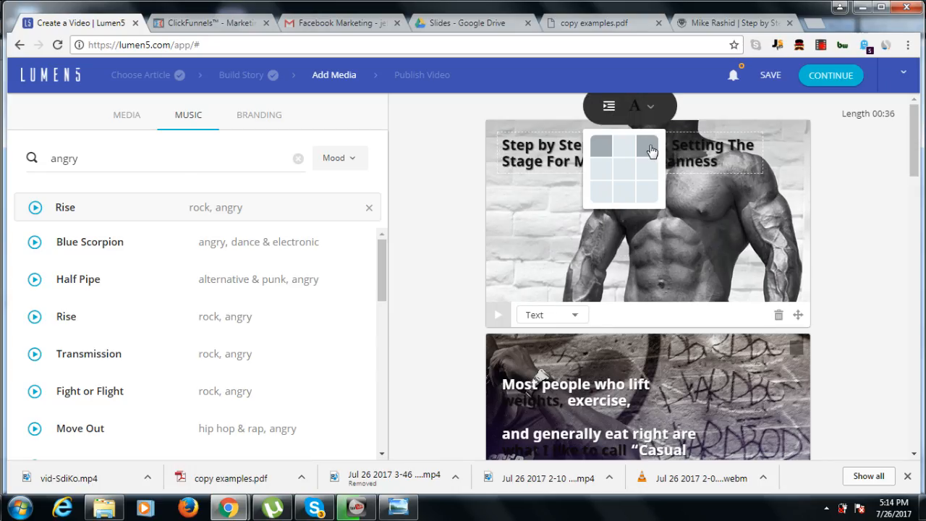
left_click(649, 147)
left_click(644, 107)
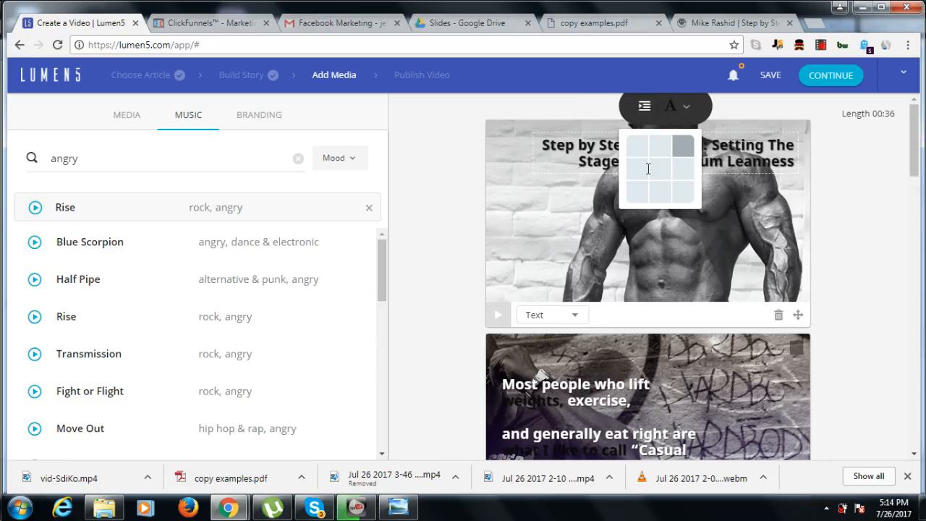
left_click(644, 109)
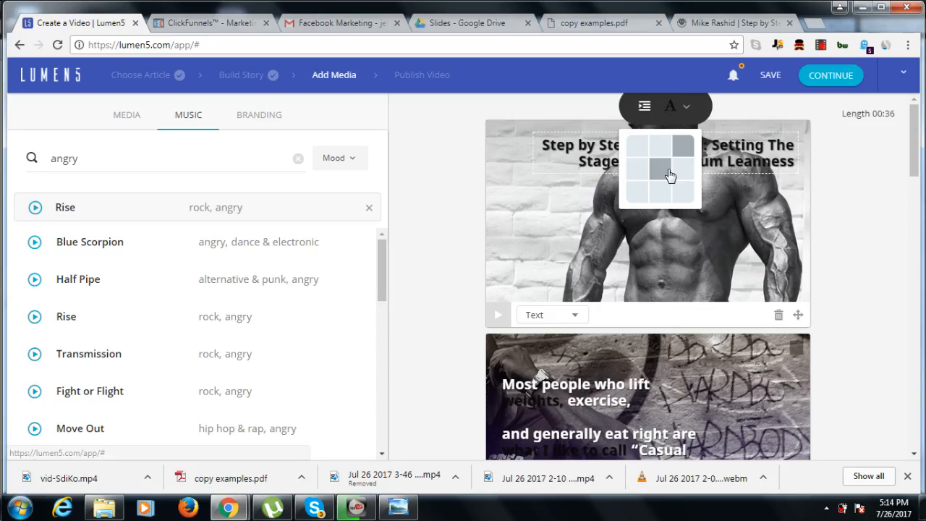
left_click(670, 176)
left_click(627, 166)
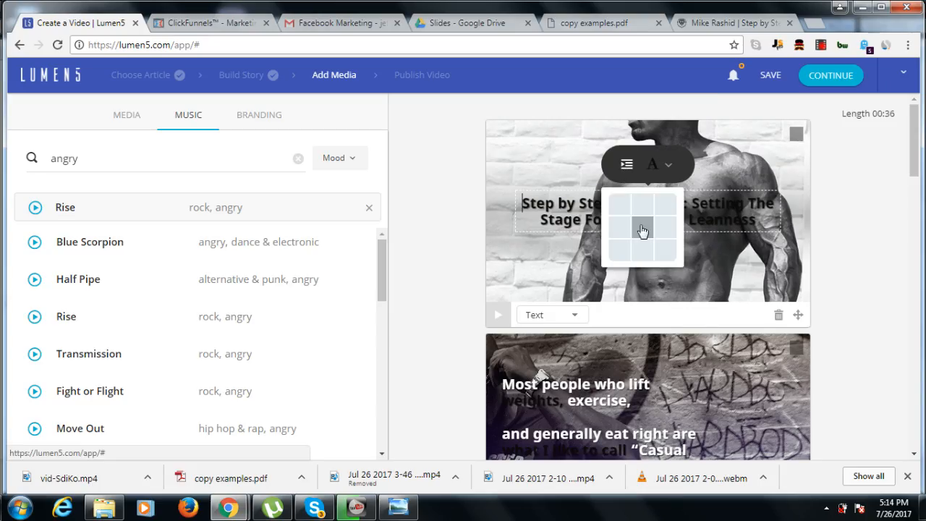
left_click(643, 232)
left_click(627, 167)
left_click(616, 232)
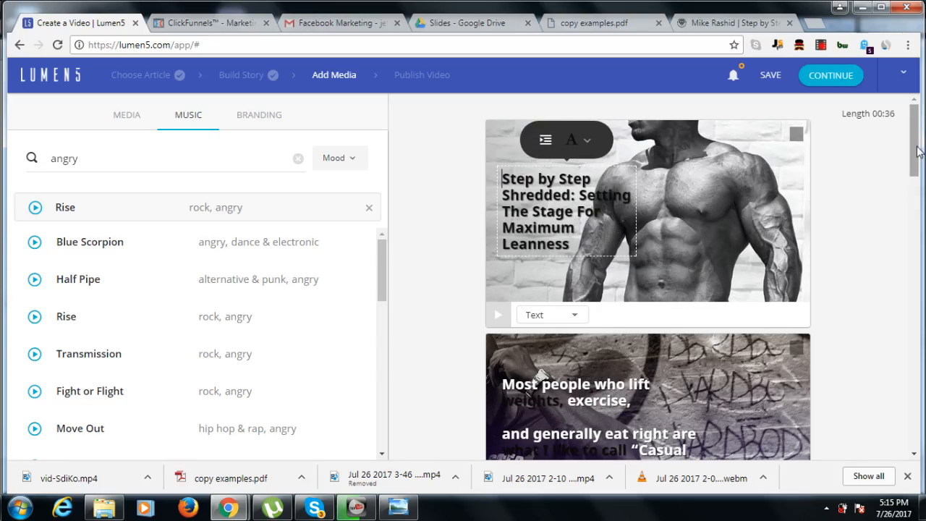
- On the "If you would like to learn the basics" slide, apply the highlight colour to all text except "Bulking method."
left_click_drag(912, 154, 913, 278)
left_click_drag(673, 272, 788, 270)
left_click(669, 165)
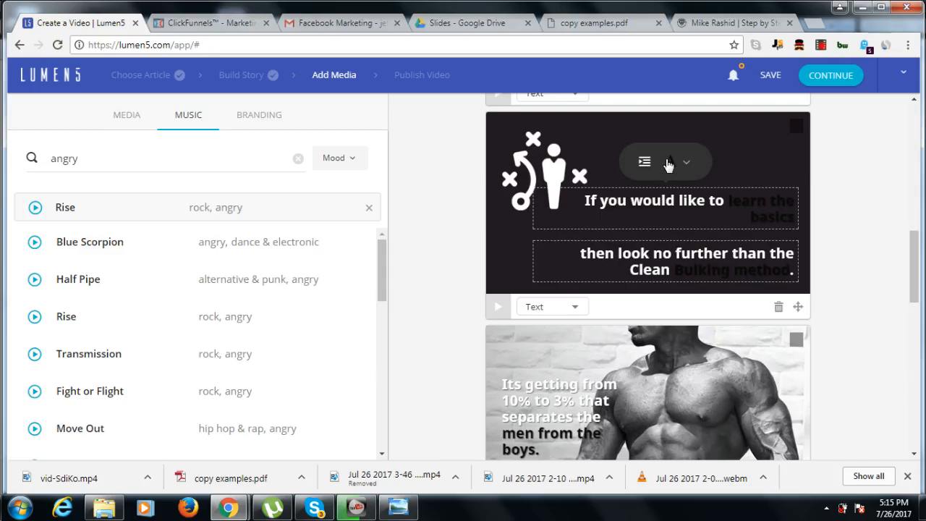
left_click(668, 165)
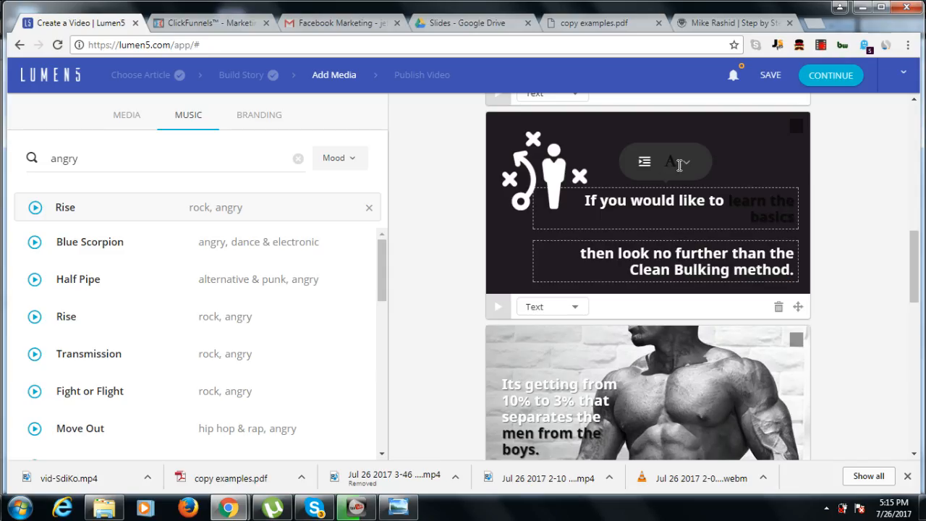
left_click(700, 197)
left_click_drag(584, 201, 668, 273)
left_click(670, 163)
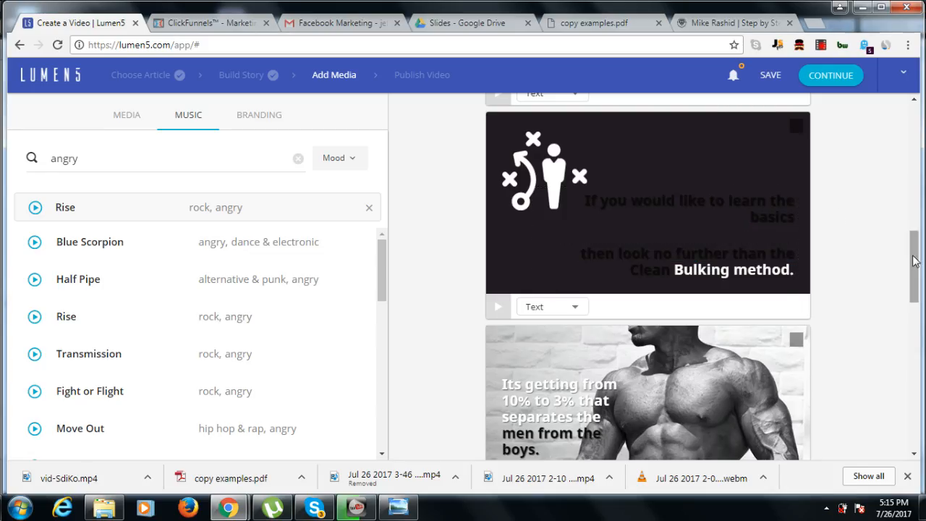
- Preview the video without publishing it, and play the downloaded vid-SdiKo.mp4 for comparison
left_click_drag(914, 260, 912, 134)
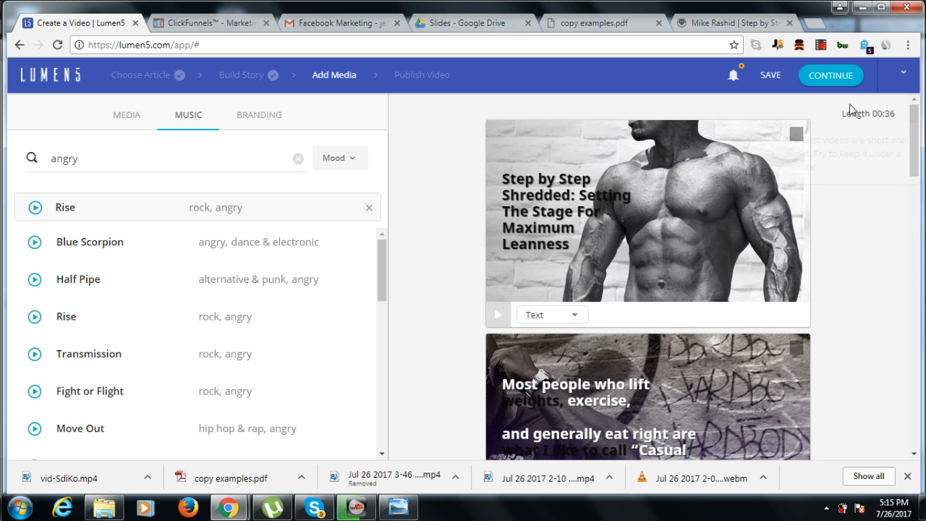
left_click(835, 83)
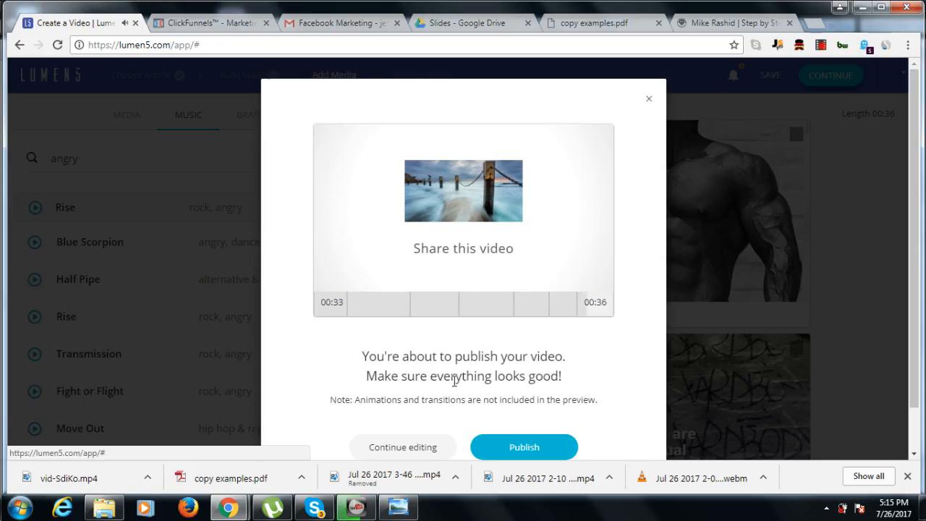
left_click(648, 99)
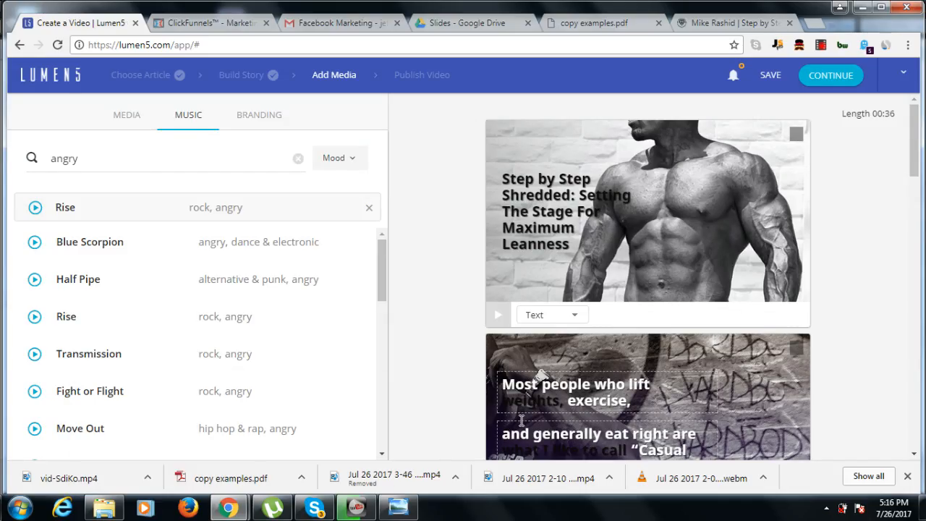
left_click(65, 479)
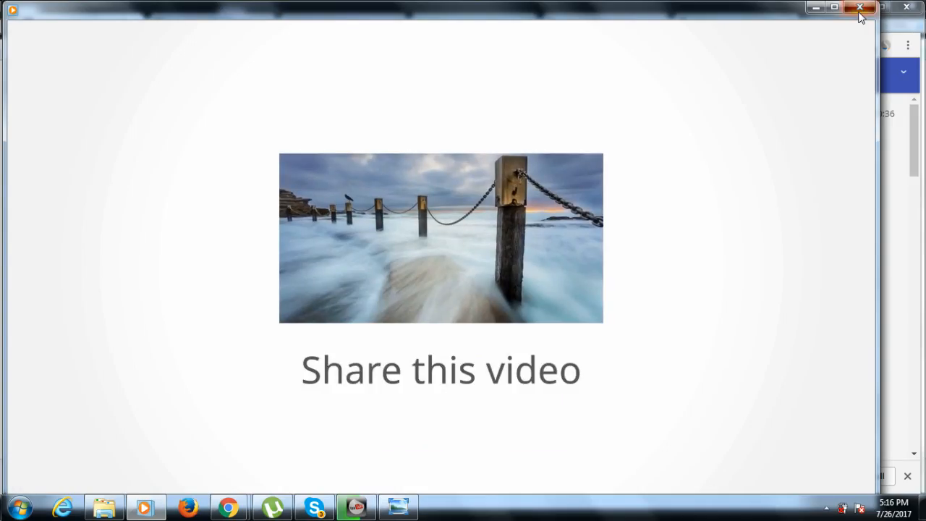
left_click(860, 9)
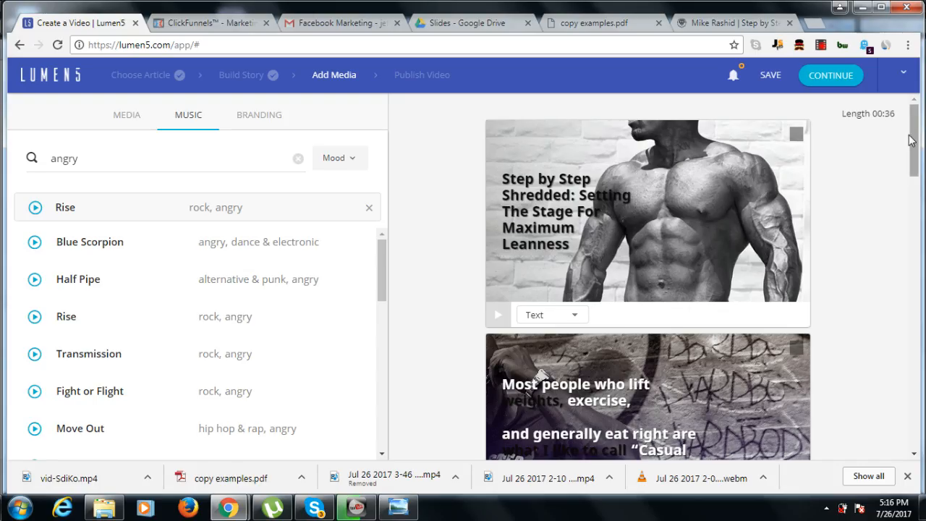
- Apply the highlight colour to the entire text of the "Most people who lift weights" slide
left_click_drag(911, 147, 911, 171)
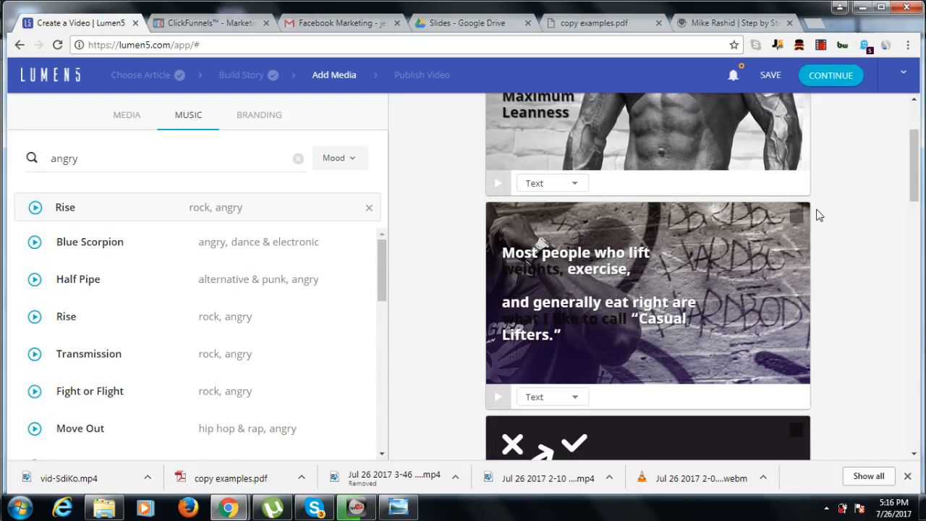
left_click(573, 336)
key("ctrl+a")
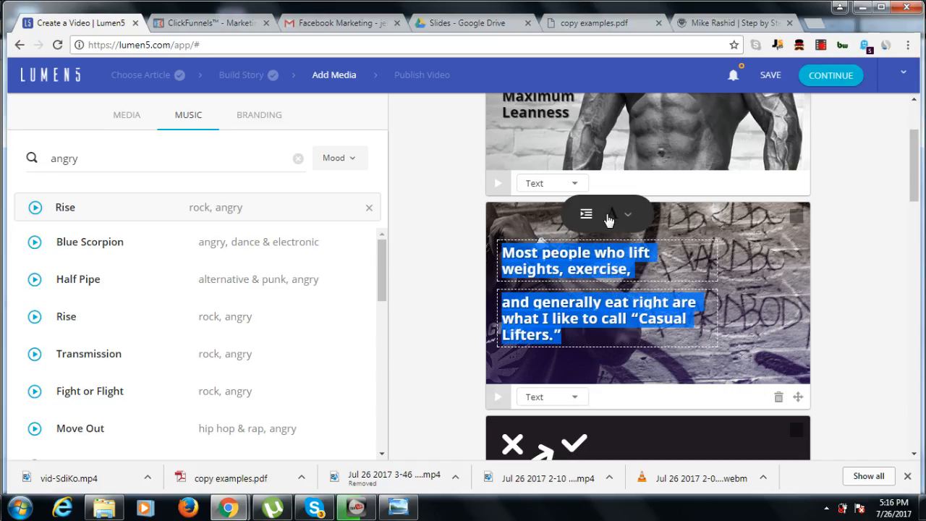
left_click(608, 219)
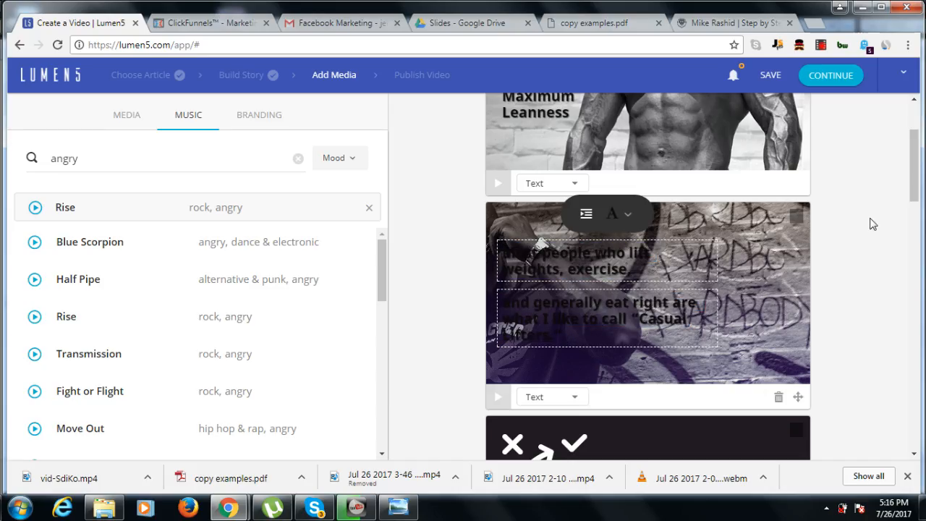
- Apply the highlight colour to the whole sentence on the "The following strategy" slide
left_click_drag(915, 170, 915, 213)
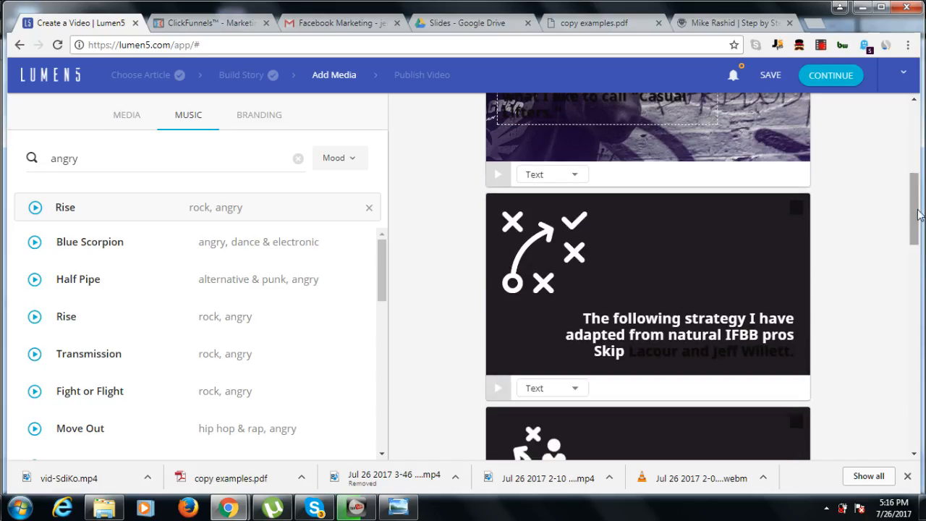
left_click(656, 341)
key("ctrl+a")
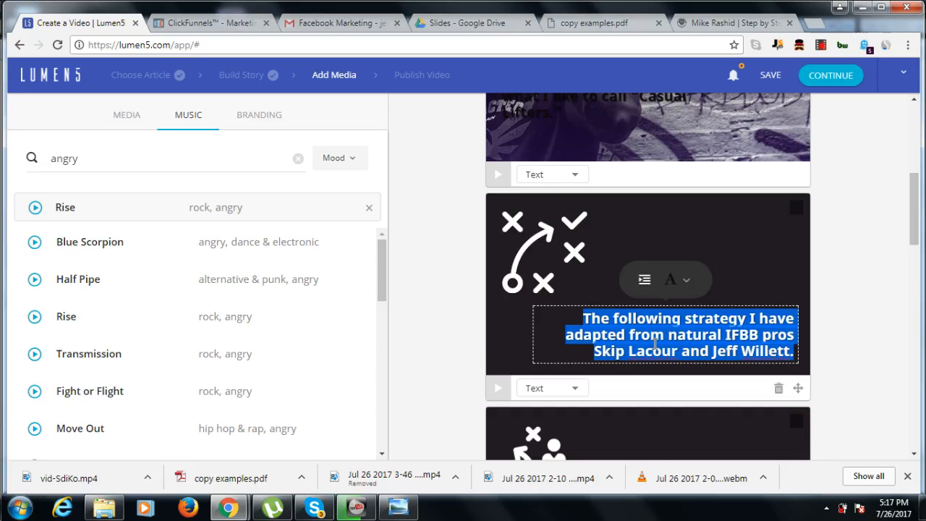
left_click(671, 283)
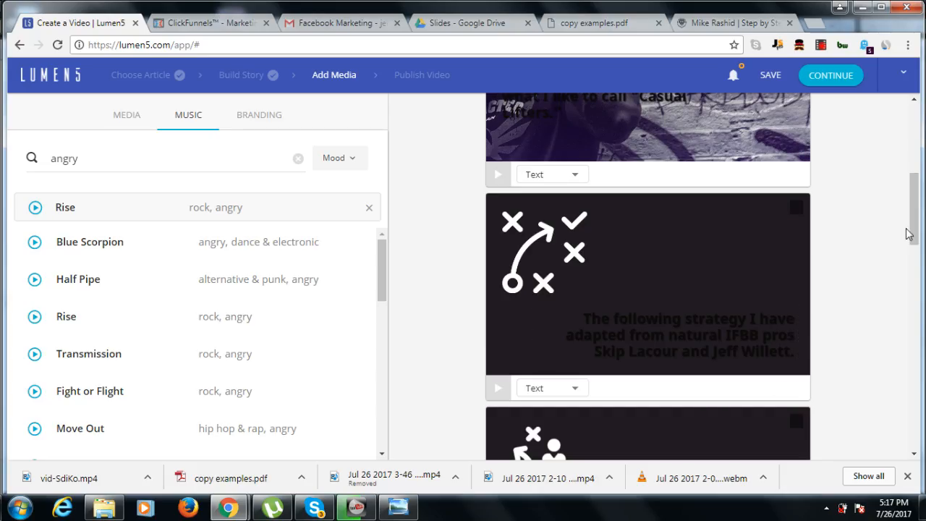
- Move the text of the "Its getting from 10% to 3%" slide to the centre of the image
left_click_drag(913, 231, 914, 265)
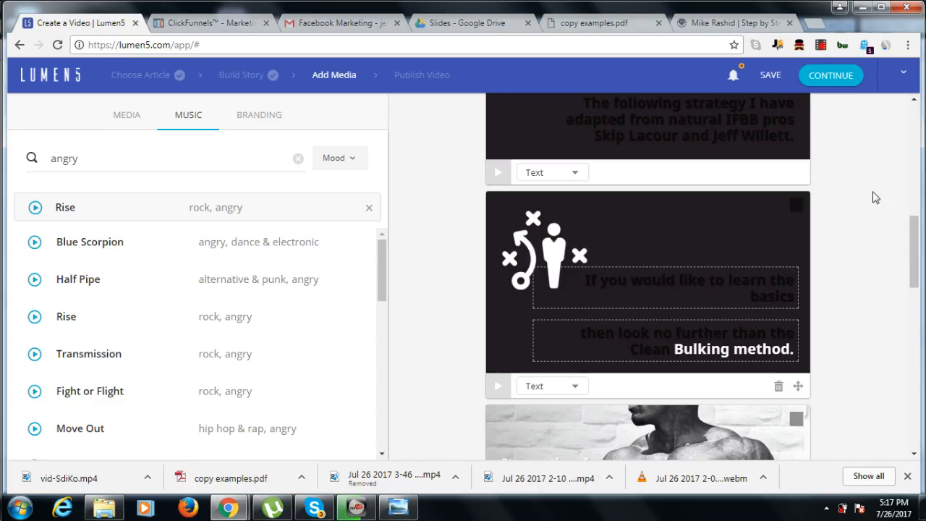
left_click_drag(916, 239, 916, 257)
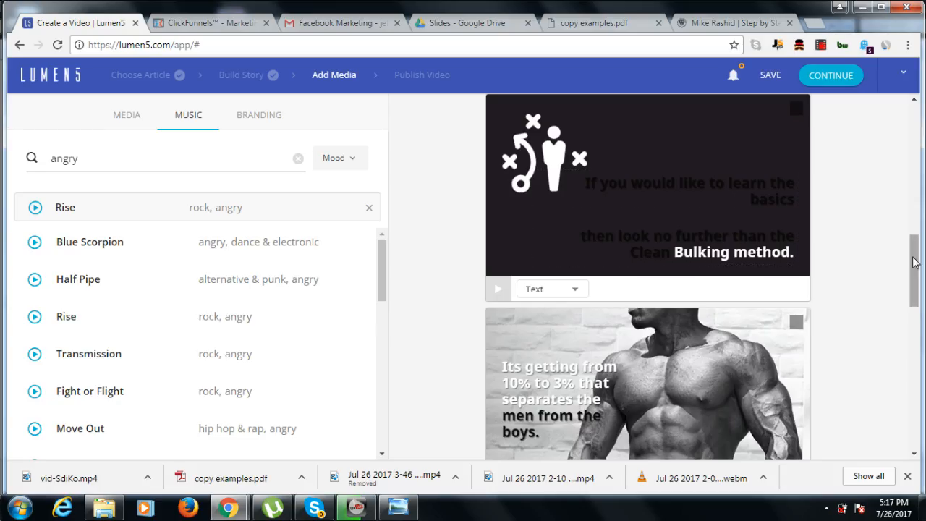
left_click_drag(914, 263, 913, 281)
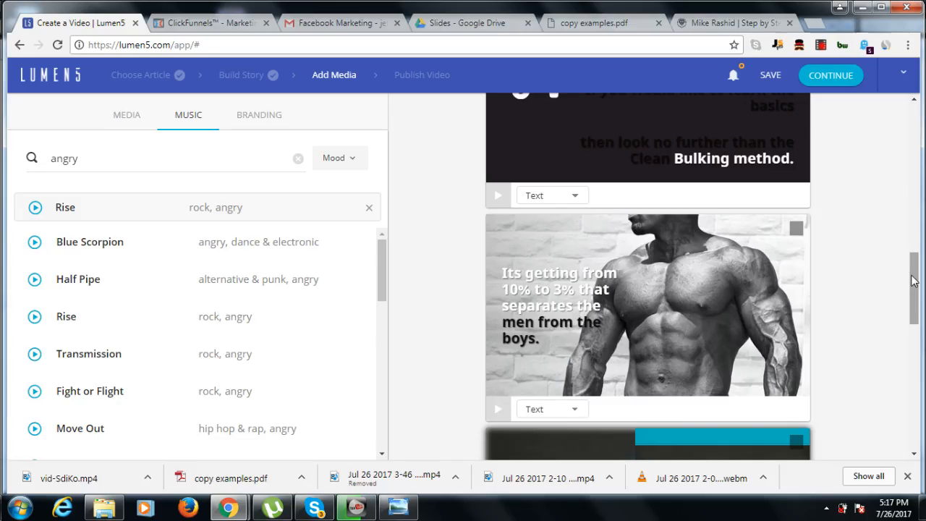
left_click(542, 290)
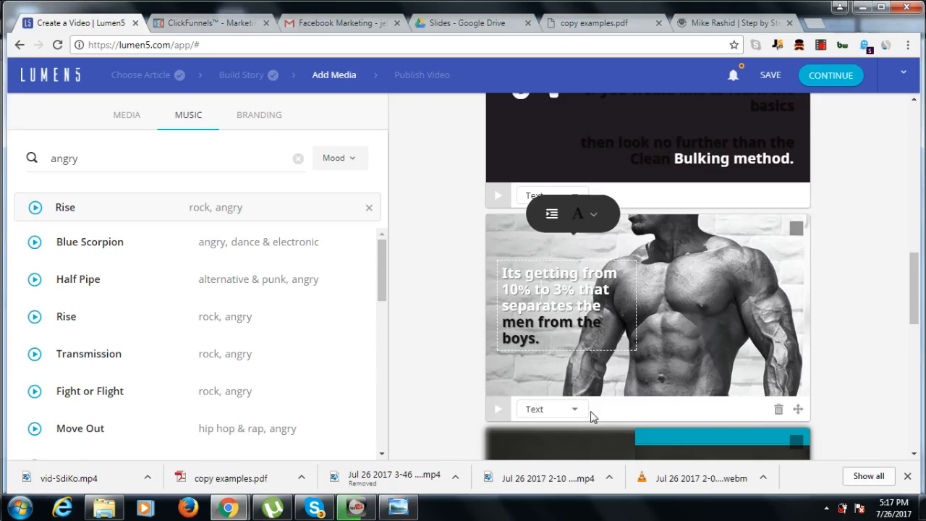
left_click(551, 213)
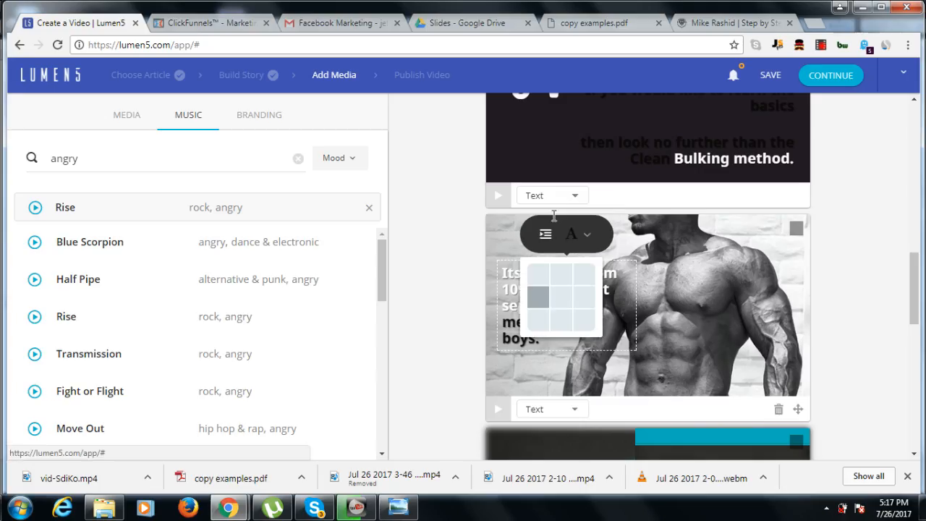
left_click(560, 307)
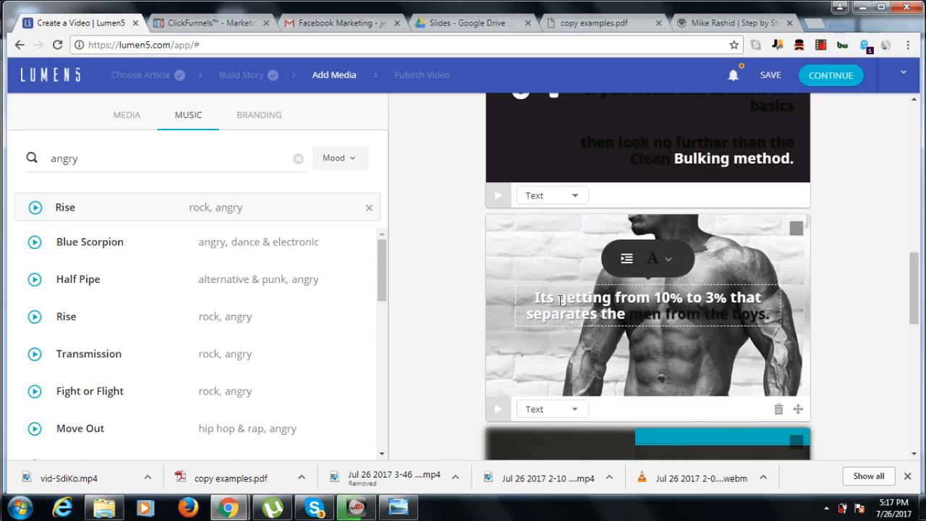
- Break the slide's text after "from", "that" and "separates the" to form four lines, and position the block at the middle-left of the image
left_click(654, 298)
key("Return")
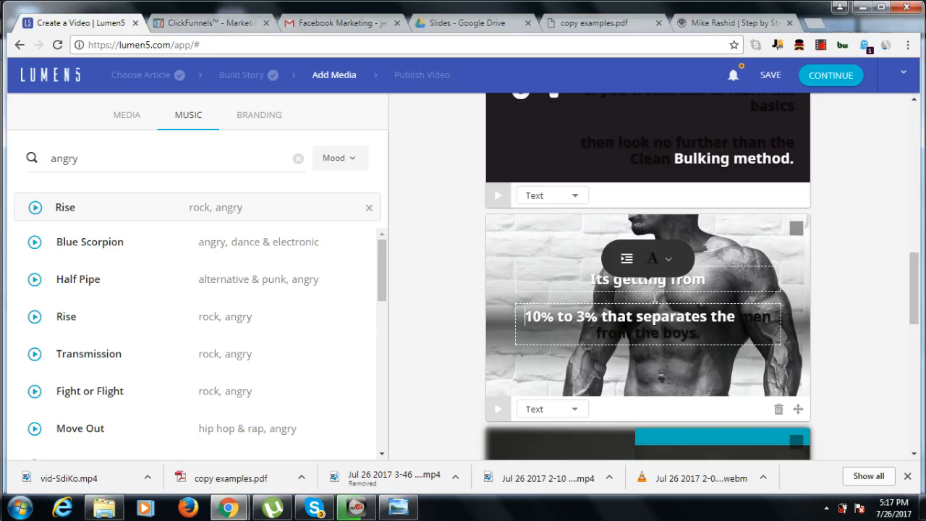
left_click(631, 317)
key("Return")
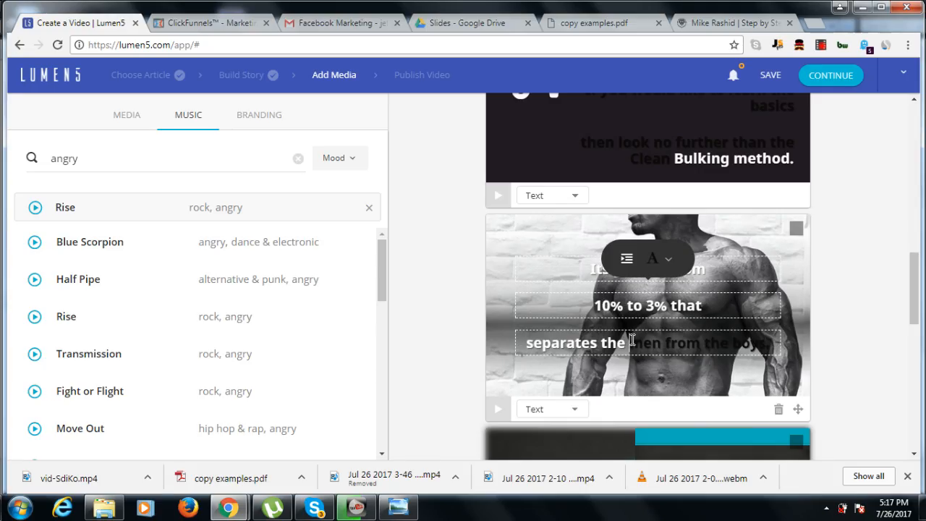
left_click(632, 340)
key("Return")
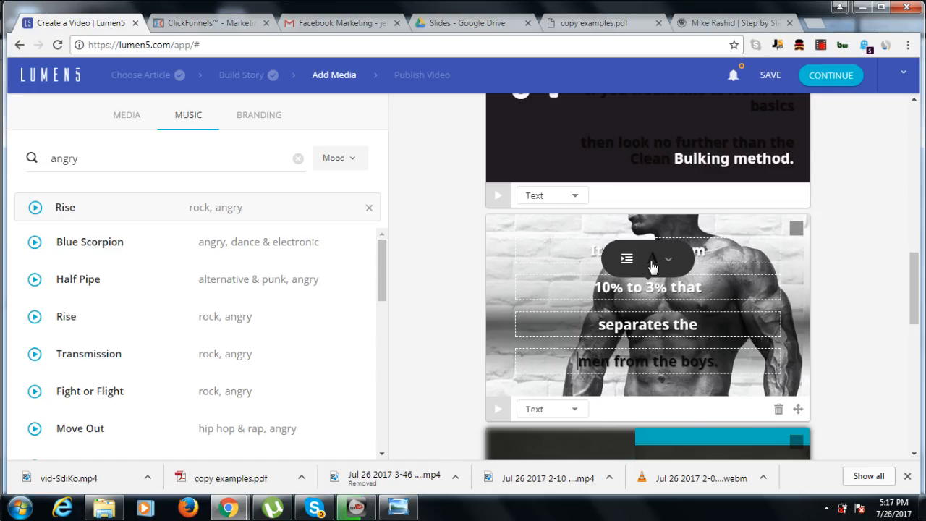
left_click(627, 261)
left_click(624, 269)
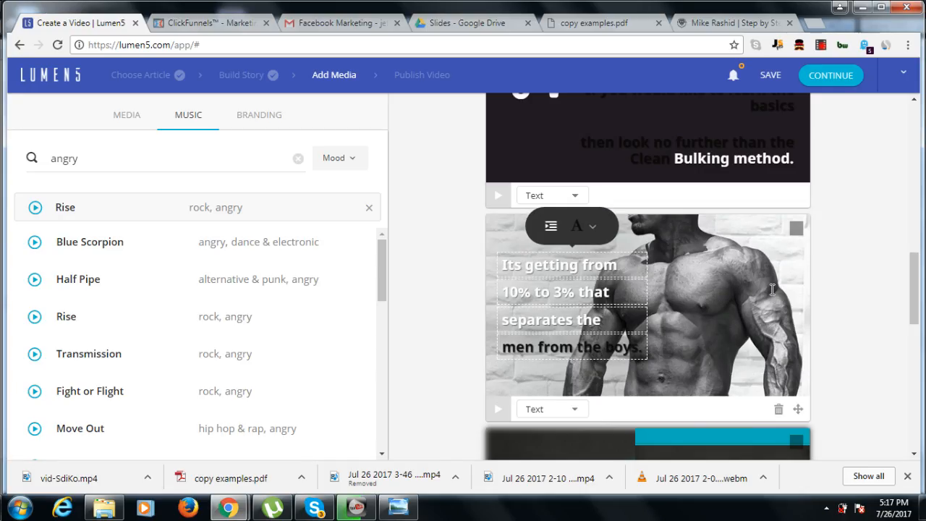
- Indent all four lines of the "Its getting from 10% to 3%" slide text with leading spaces, shifting them towards the image's centre
left_click(834, 306)
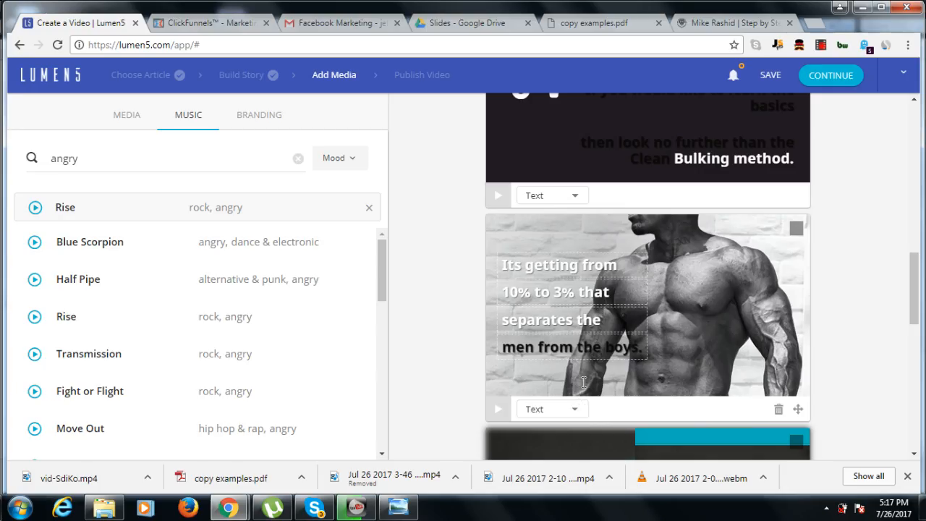
left_click(502, 267)
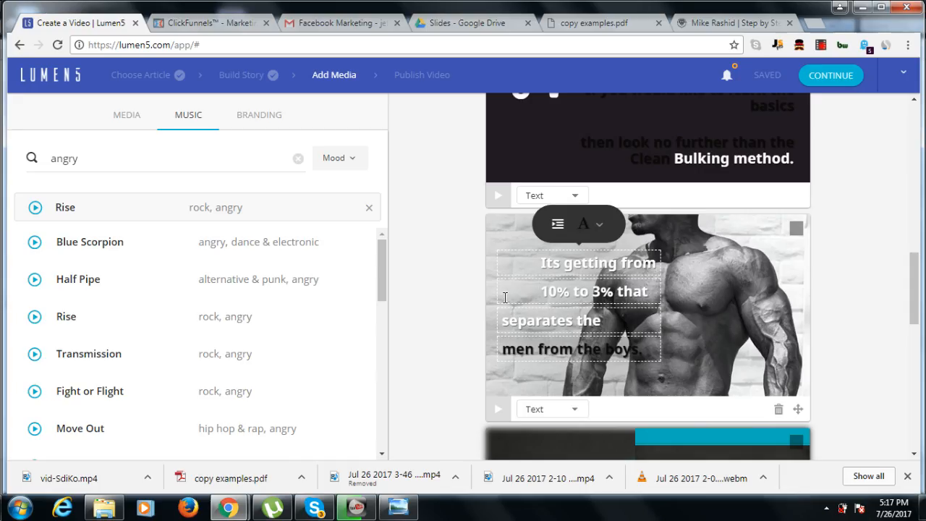
left_click(502, 319)
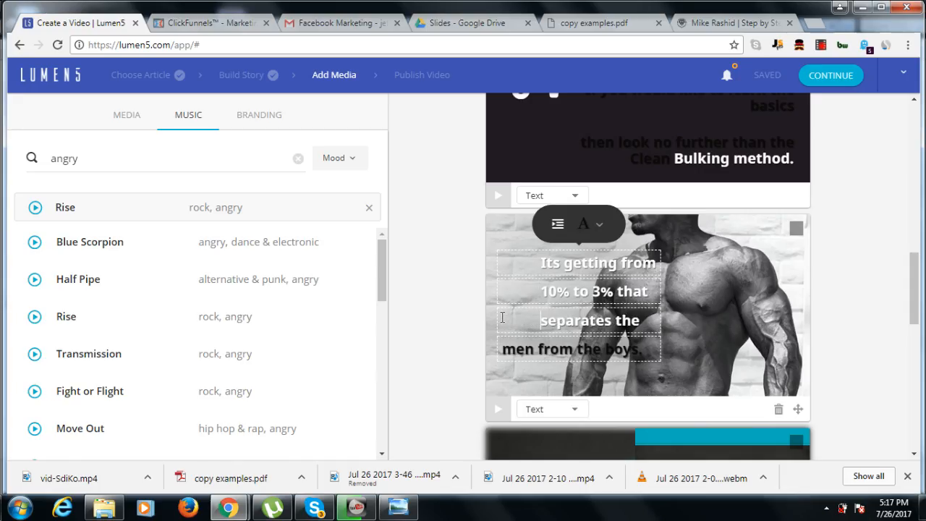
left_click(499, 342)
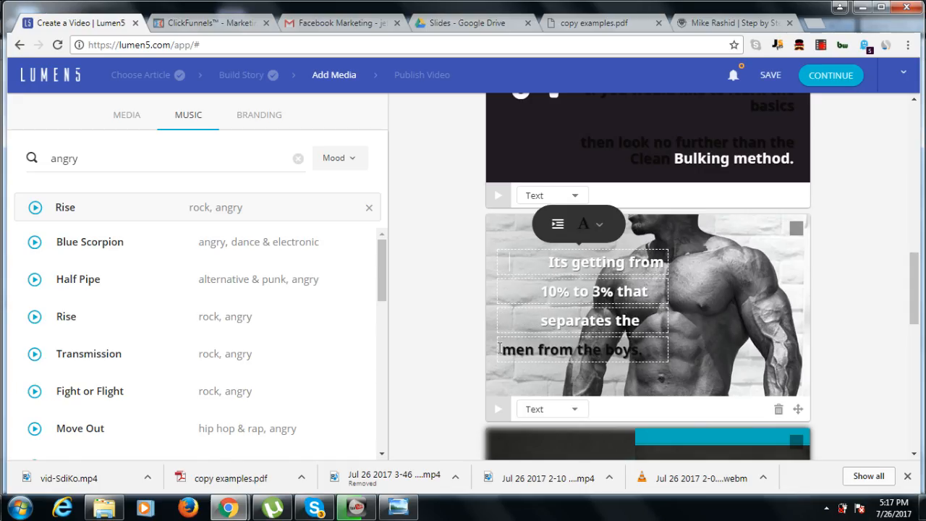
left_click(500, 352)
left_click(500, 351)
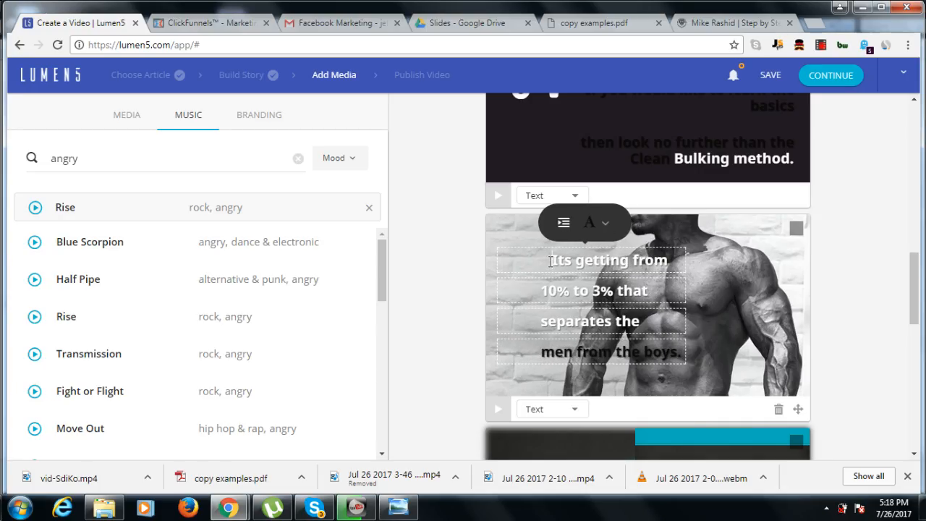
- Remove the extra leading spaces before "Its getting from" so the first line roughly aligns with the lines below
key("BackSpace")
key("BackSpace")
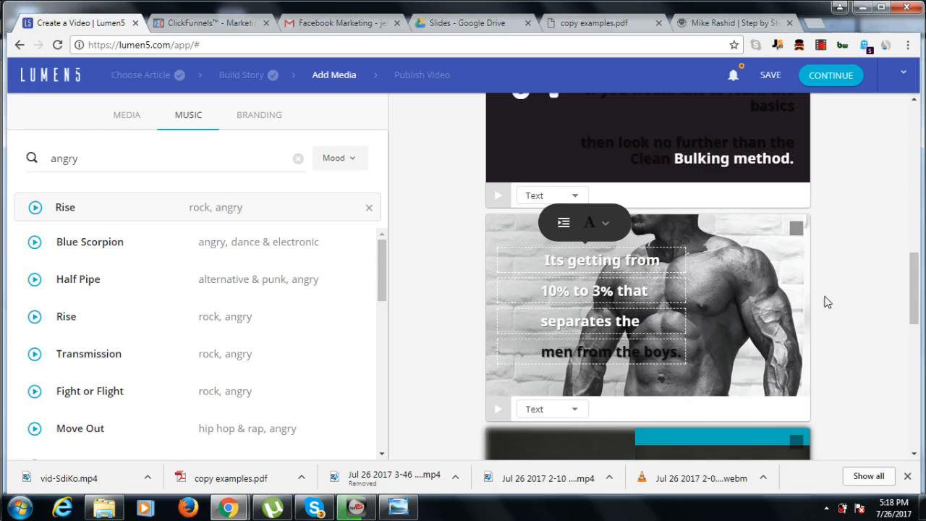
left_click(827, 302)
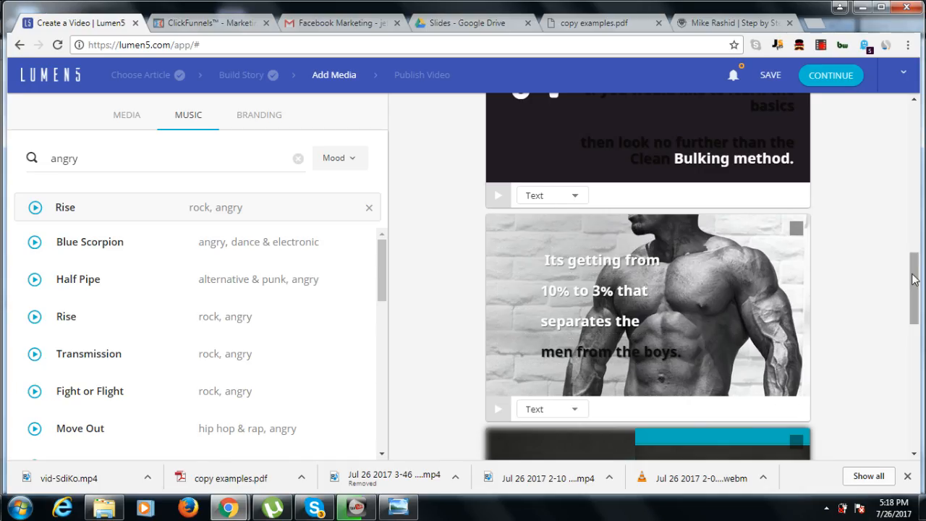
- Open copy examples.pdf and examine the annotated ad copy example on its first page
left_click_drag(913, 280, 908, 119)
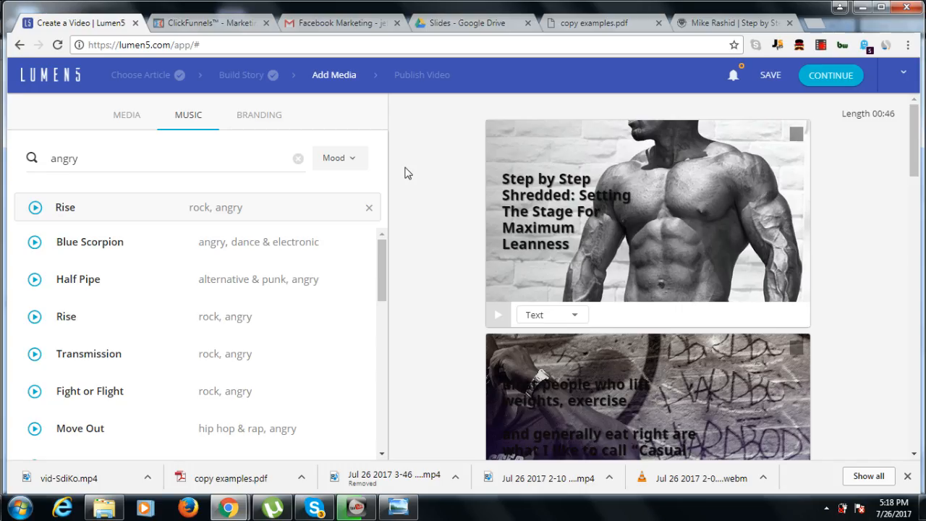
left_click(208, 481)
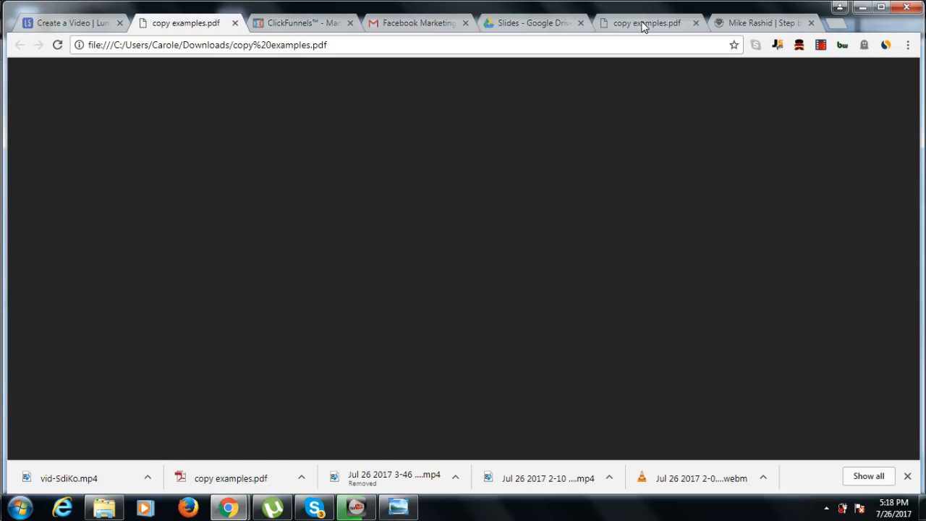
left_click(644, 24)
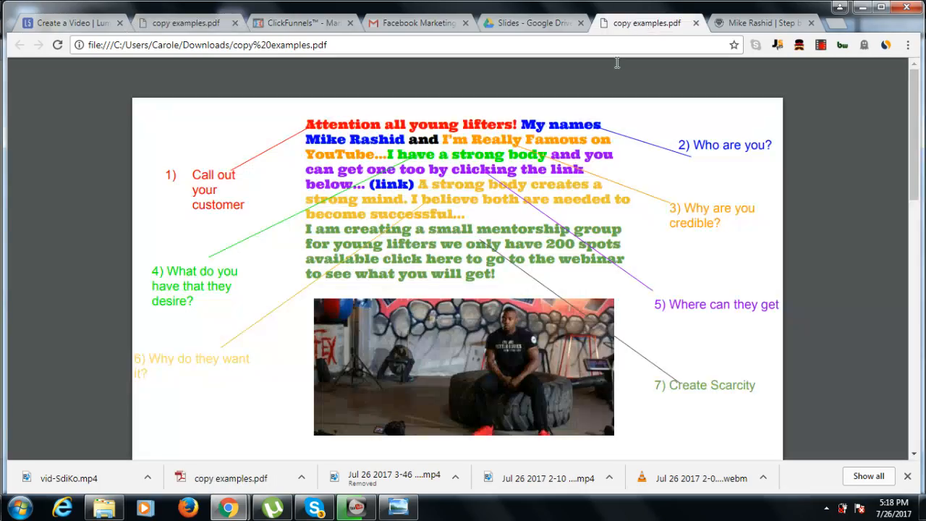
left_click_drag(910, 118, 910, 129)
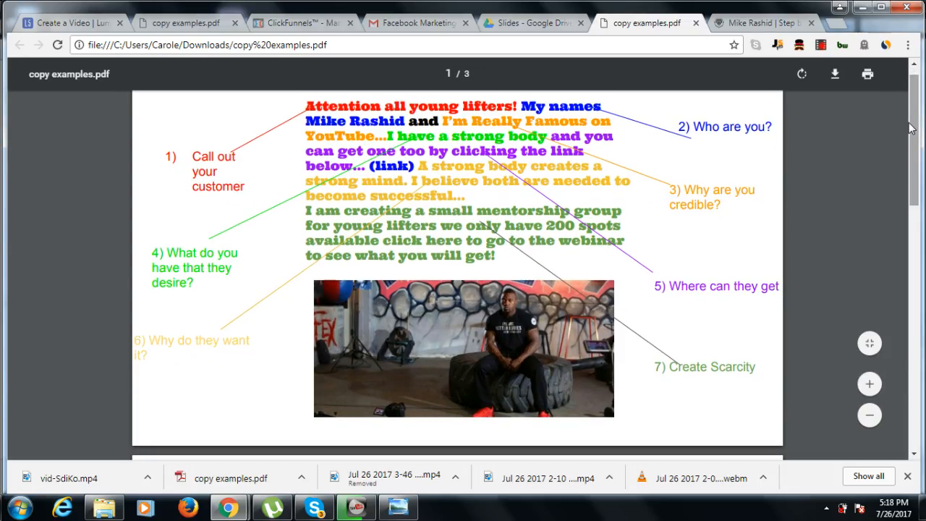